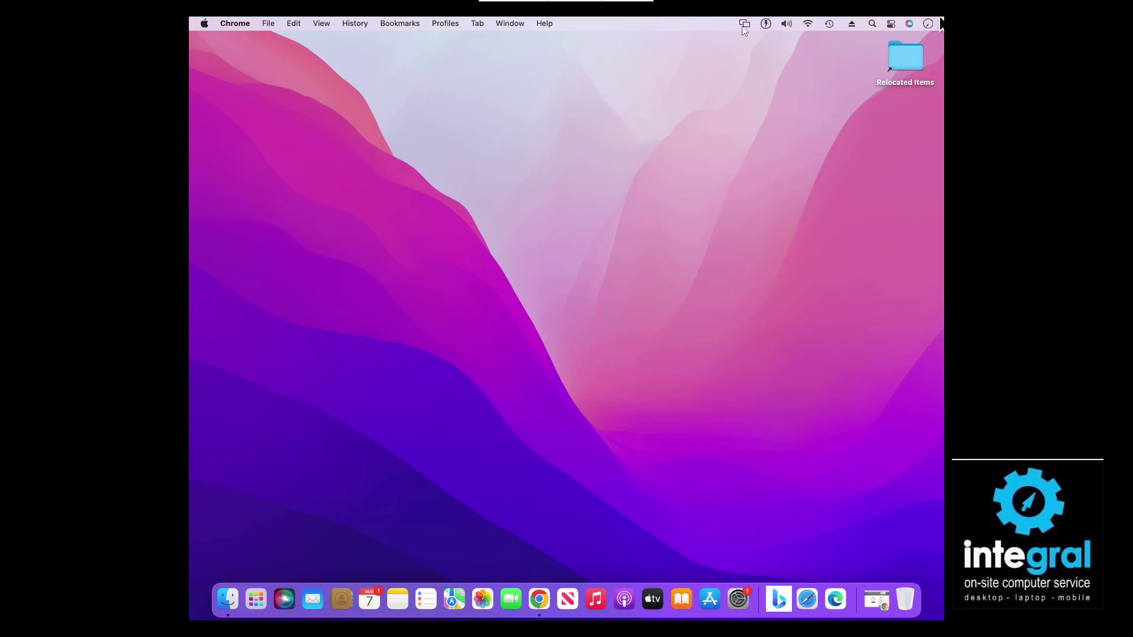
# View the Turbo Boost Switcher status menu, then dismiss it to bring Finder forward.
pyautogui.click(765, 24)
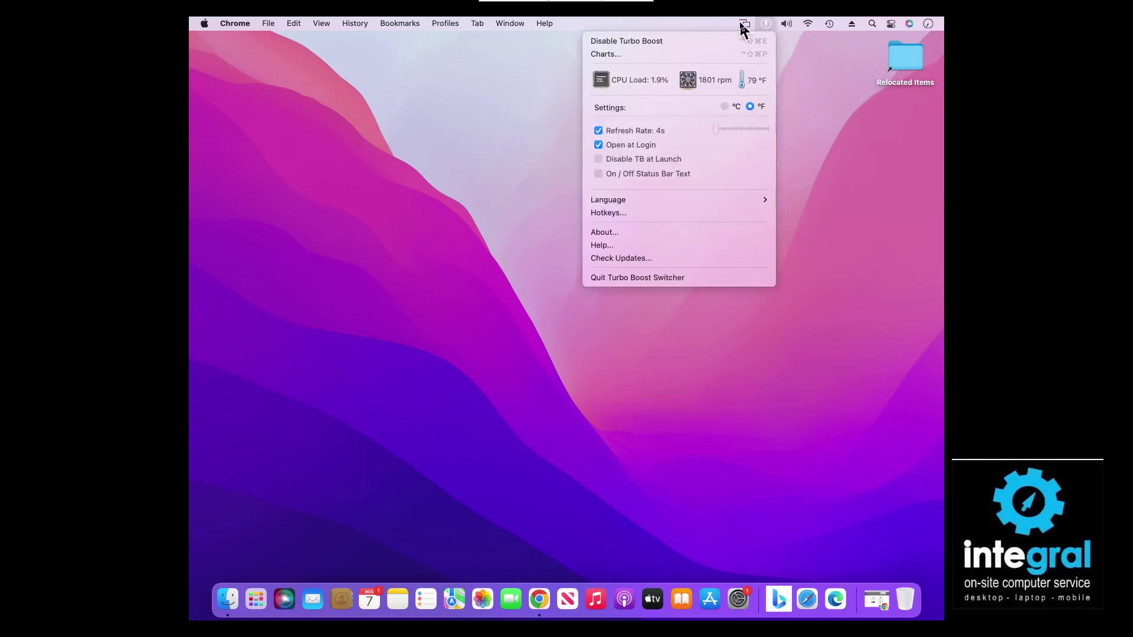
pyautogui.click(508, 135)
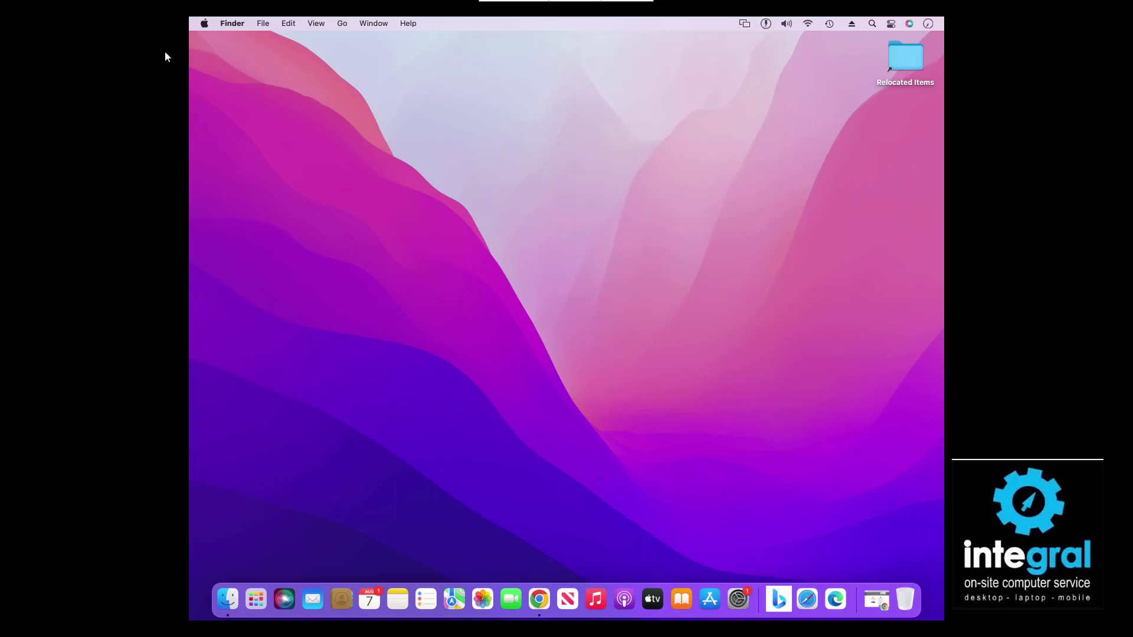
pyautogui.click(206, 24)
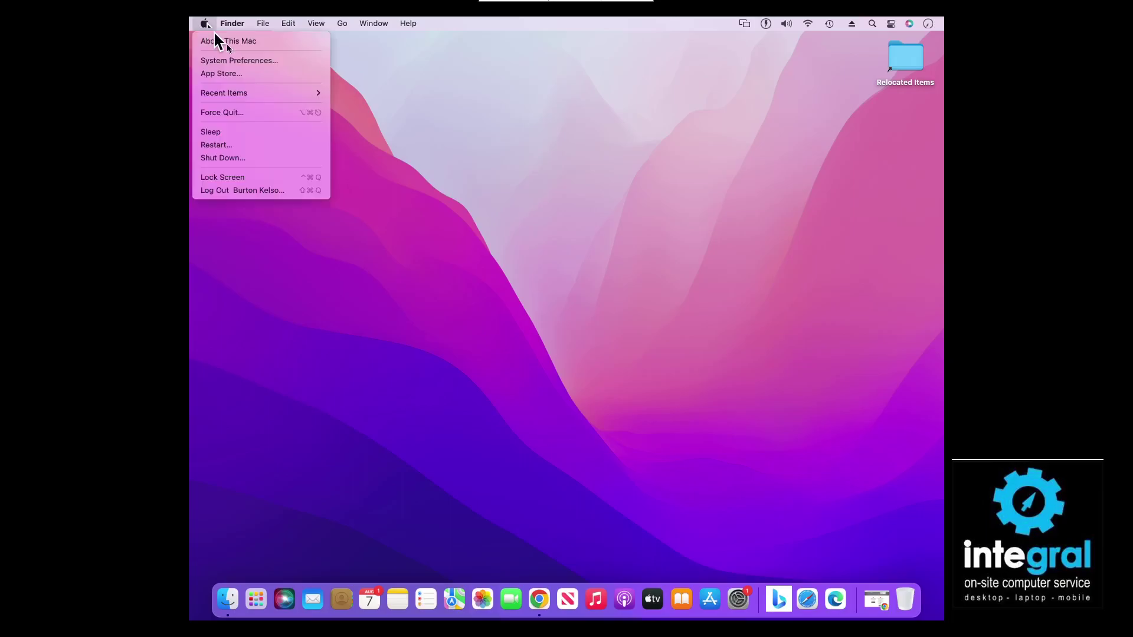
pyautogui.click(249, 47)
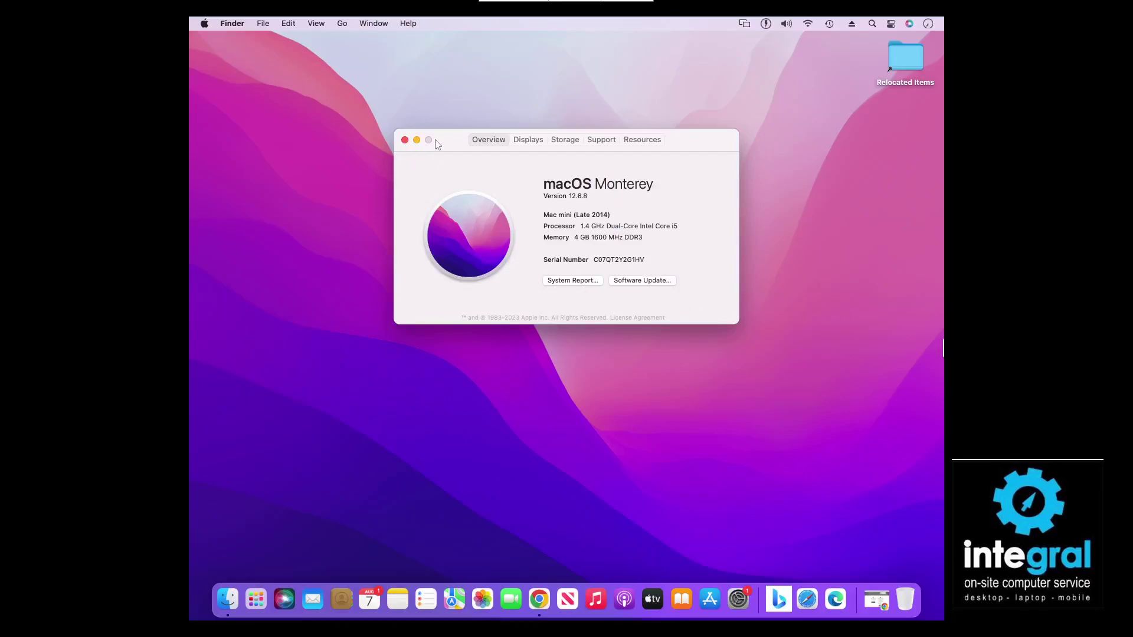
pyautogui.moveTo(435, 140); pyautogui.dragTo(453, 160)
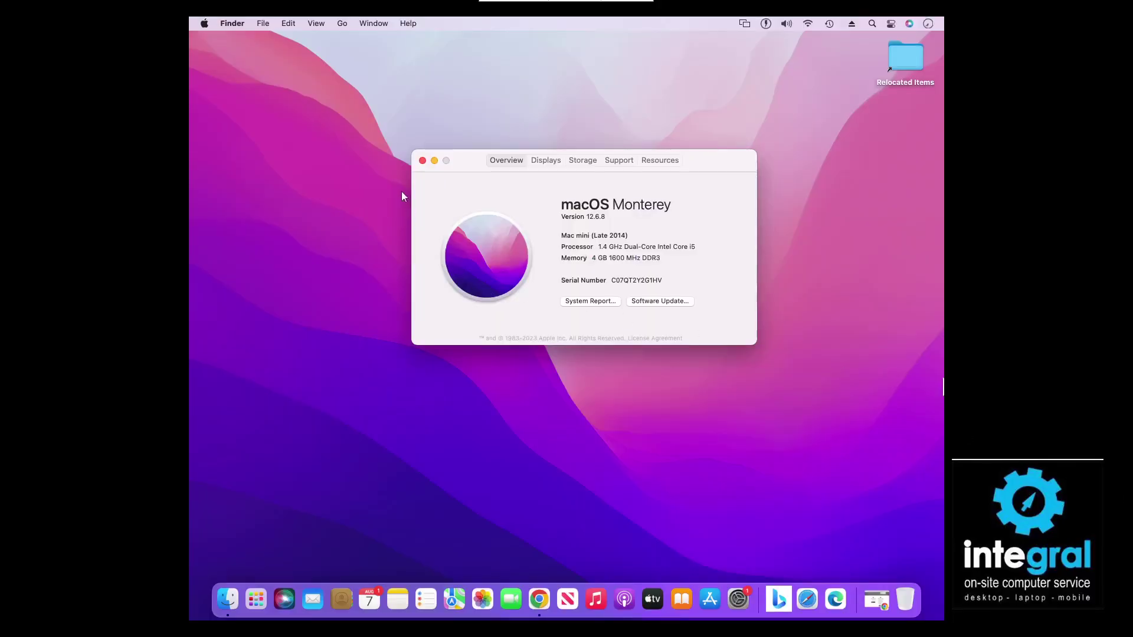
pyautogui.click(422, 161)
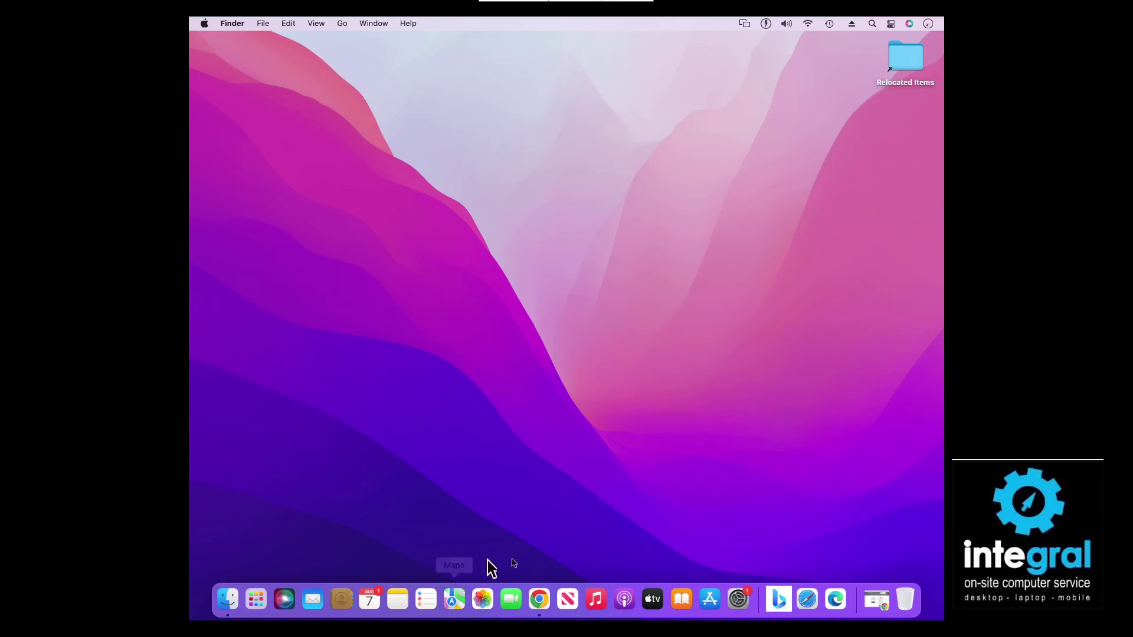
pyautogui.click(540, 600)
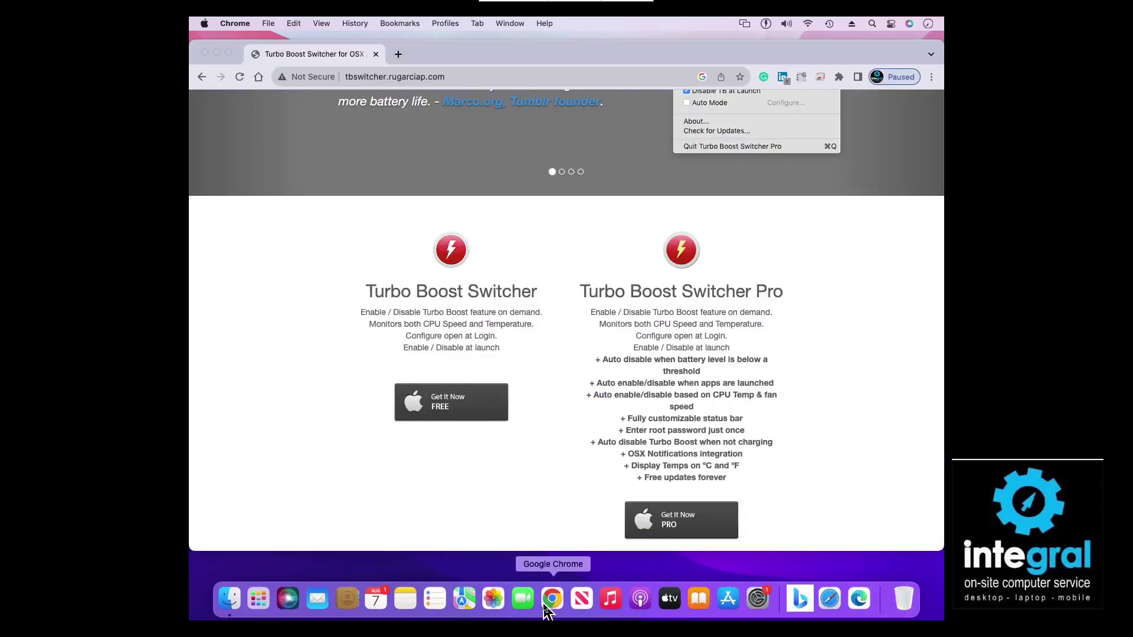
pyautogui.scroll(1, 526, 292)
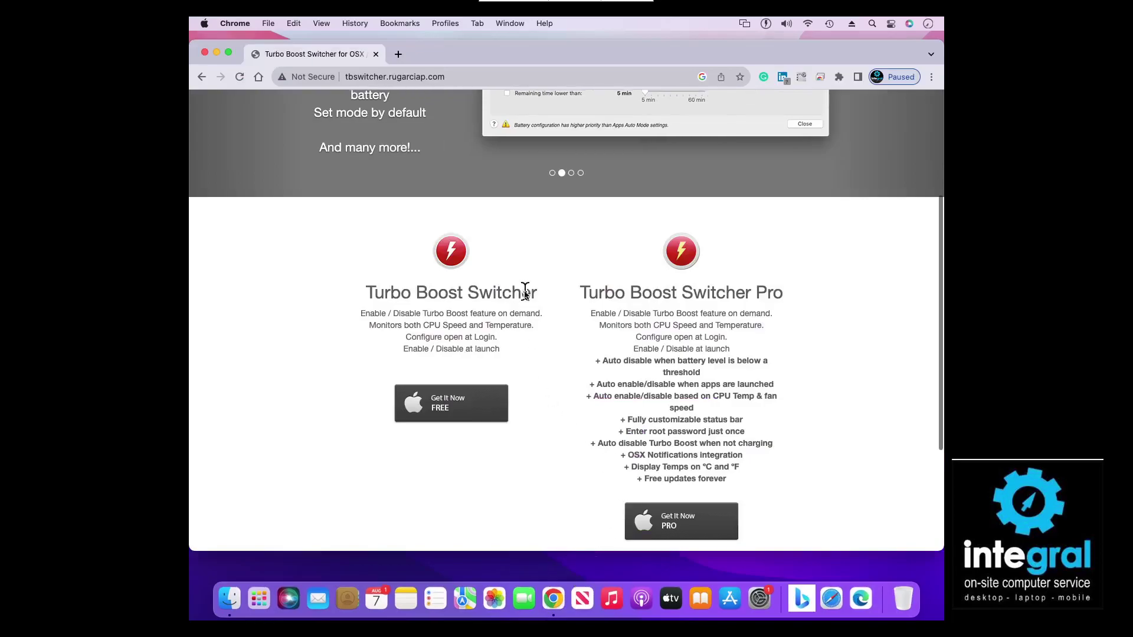
pyautogui.scroll(5, 525, 292)
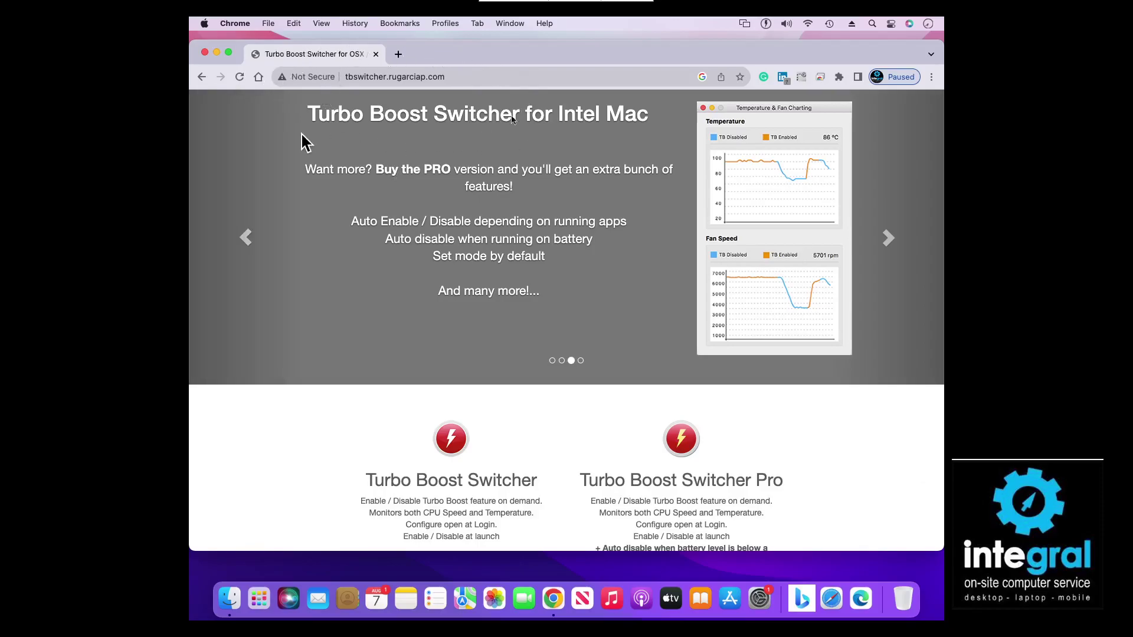
pyautogui.scroll(-1, 491, 237)
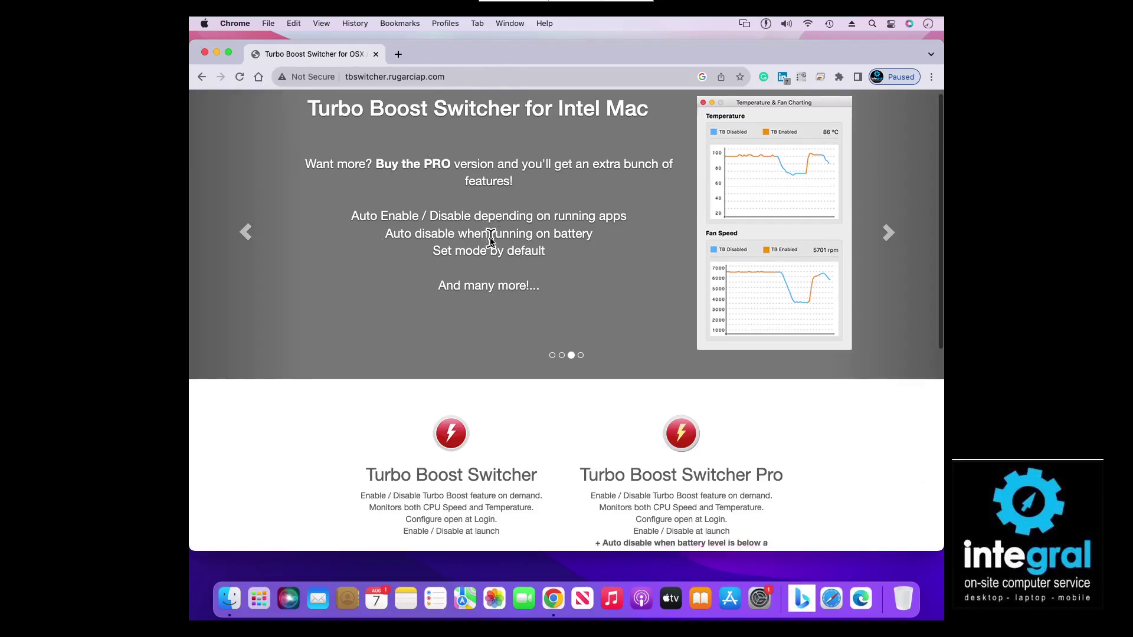
pyautogui.scroll(-6, 491, 237)
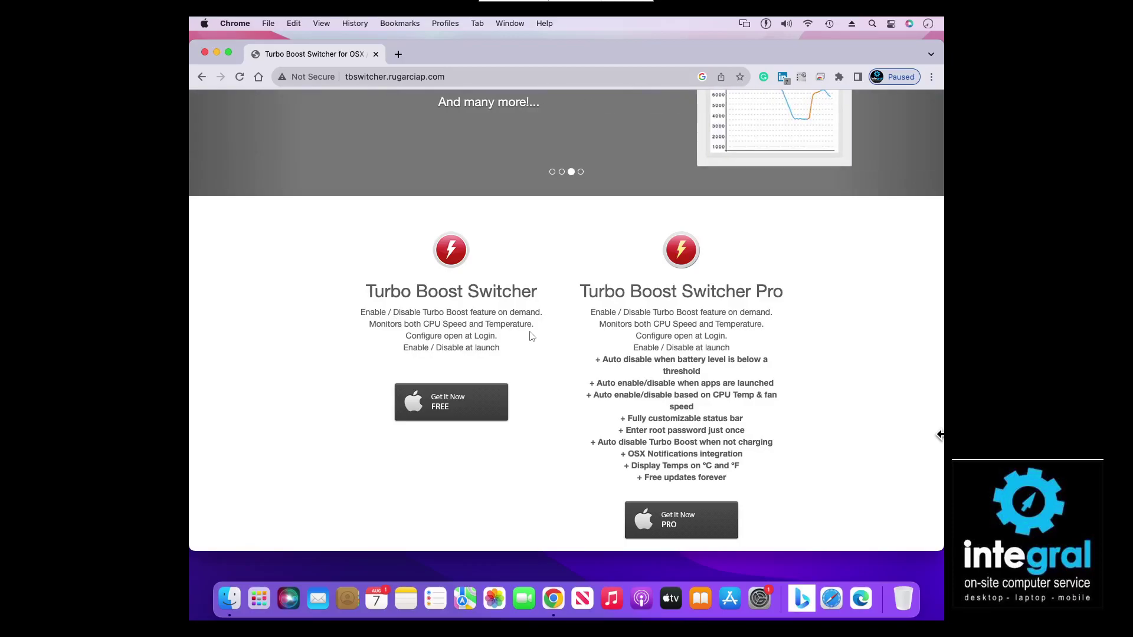
pyautogui.moveTo(532, 326); pyautogui.dragTo(362, 327)
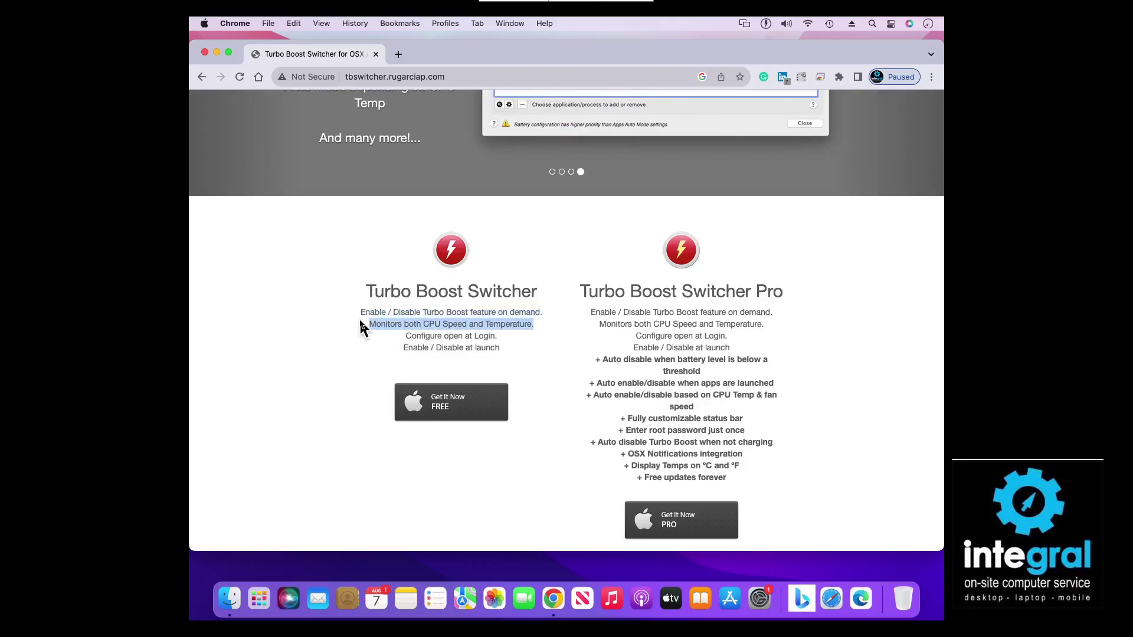
pyautogui.click(506, 358)
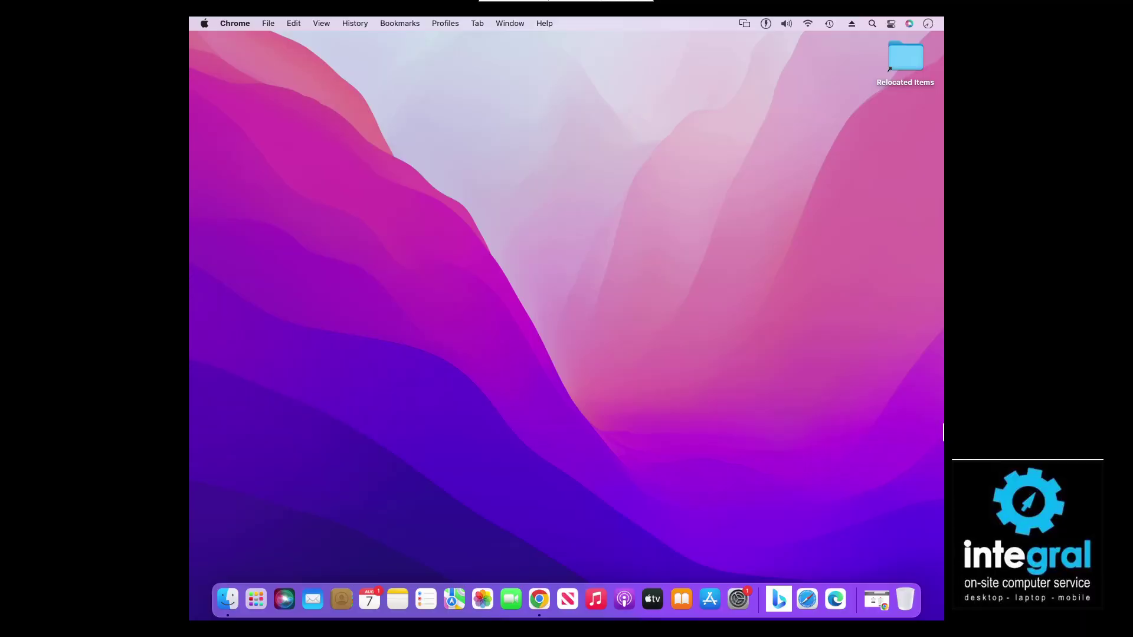
pyautogui.click(354, 71)
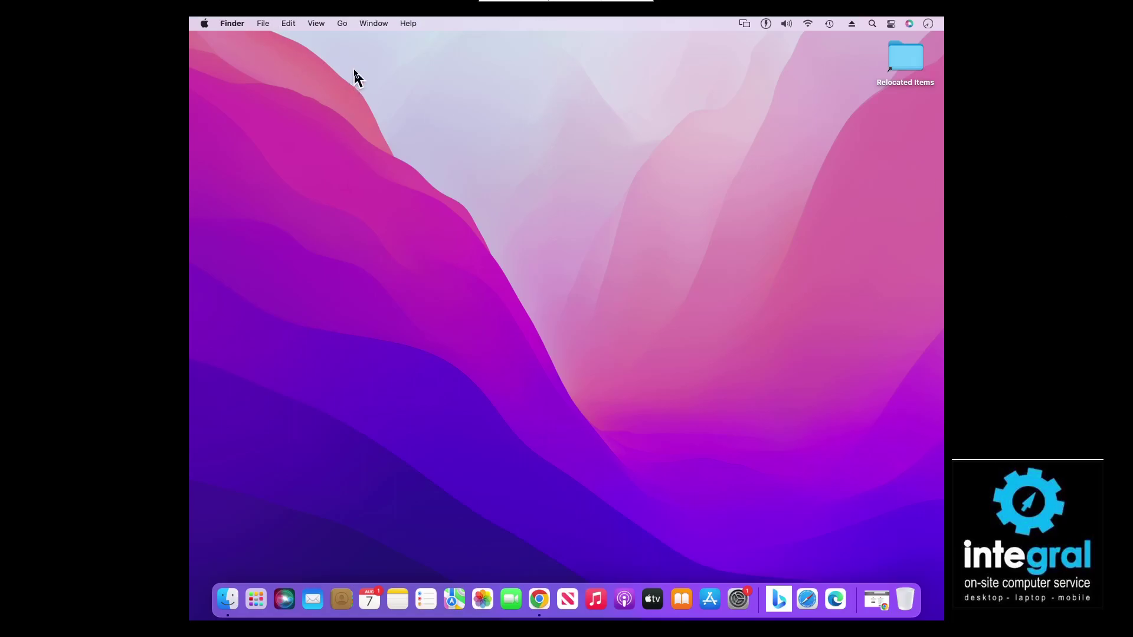
# Glance at Finder's Go menu, then choose Charts… from the Turbo Boost Switcher menu.
pyautogui.click(340, 23)
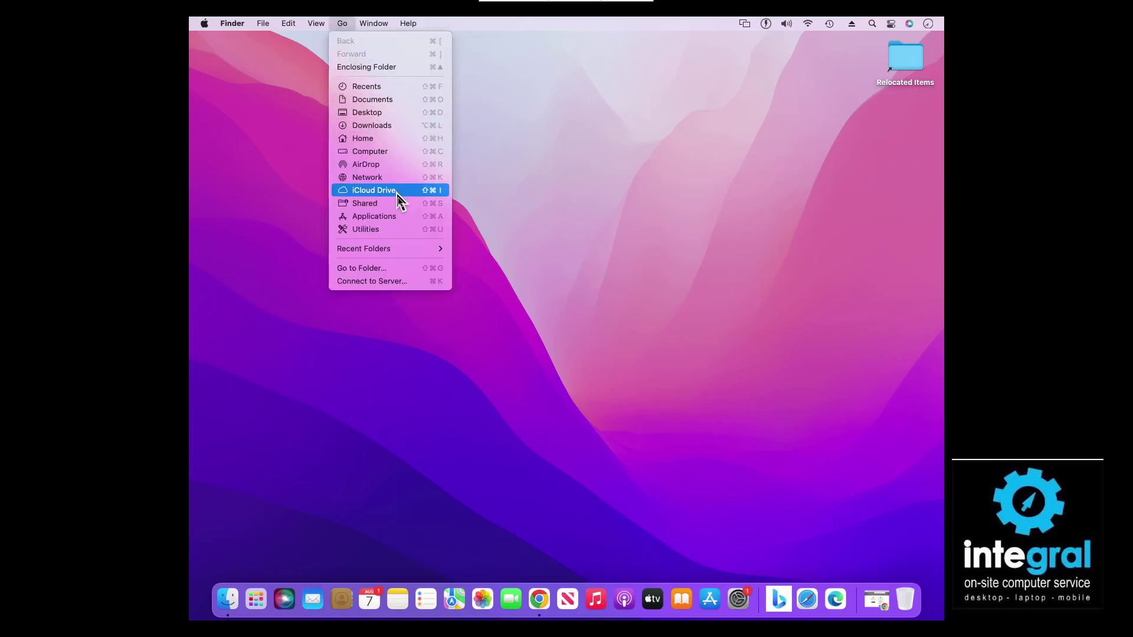
pyautogui.click(748, 230)
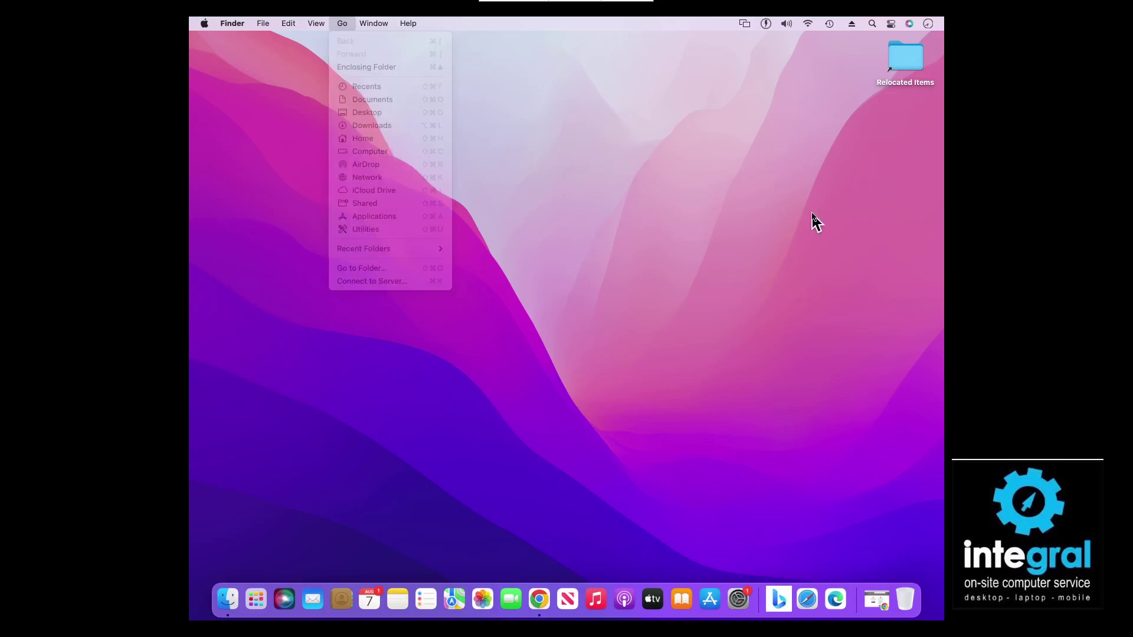
pyautogui.click(766, 23)
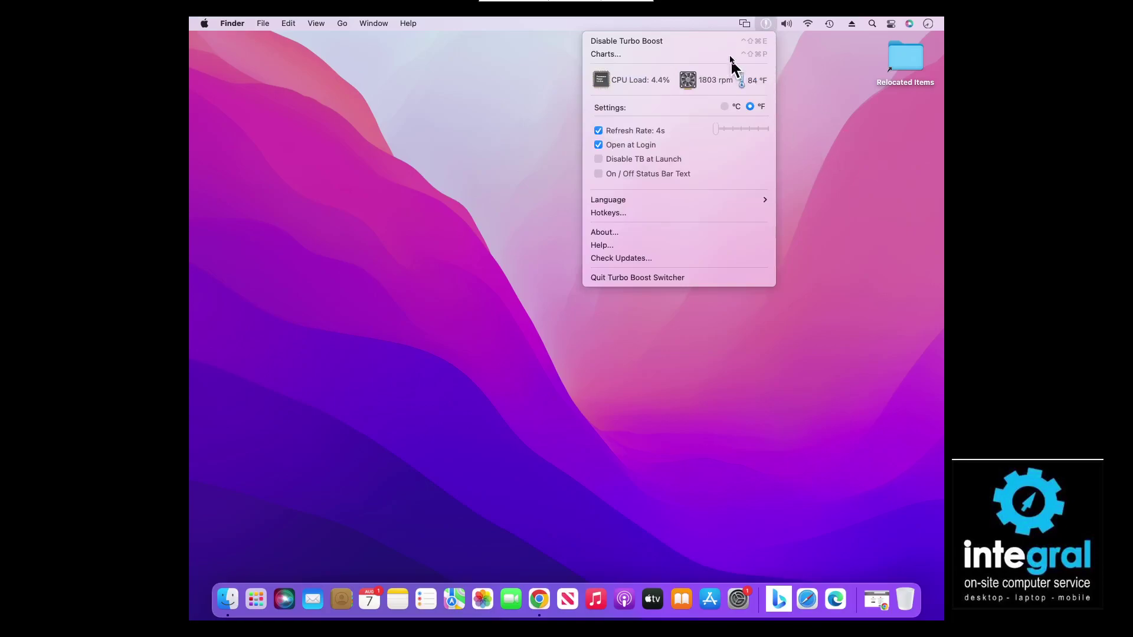
pyautogui.click(665, 54)
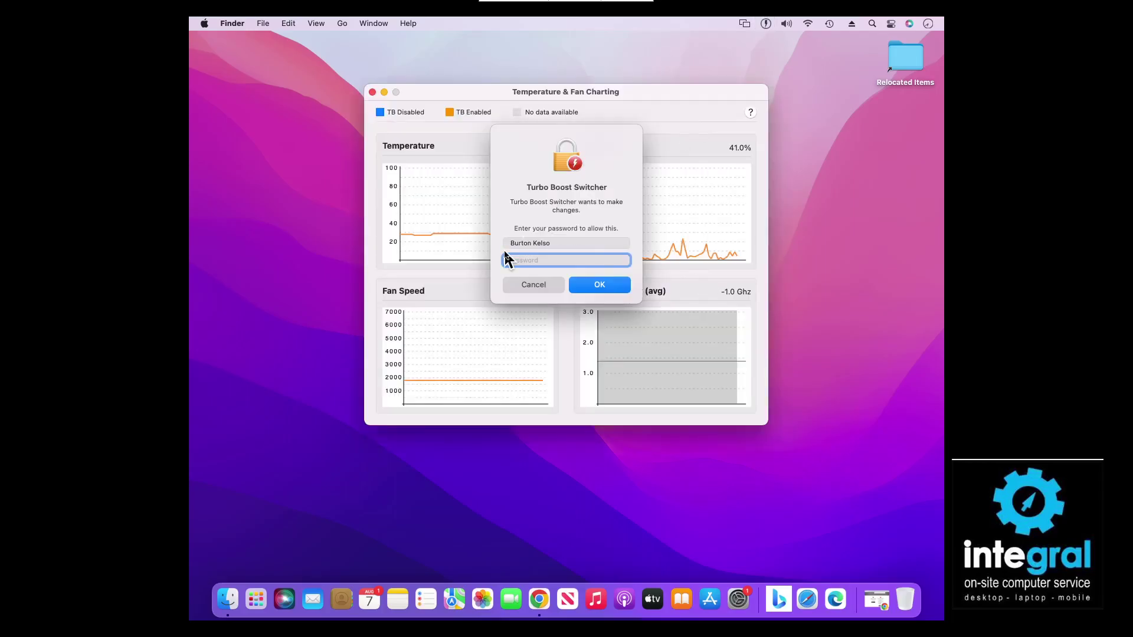
# Authorise Turbo Boost Switcher with the admin password so the charts start plotting.
pyautogui.write('•••••••')
pyautogui.click(587, 284)
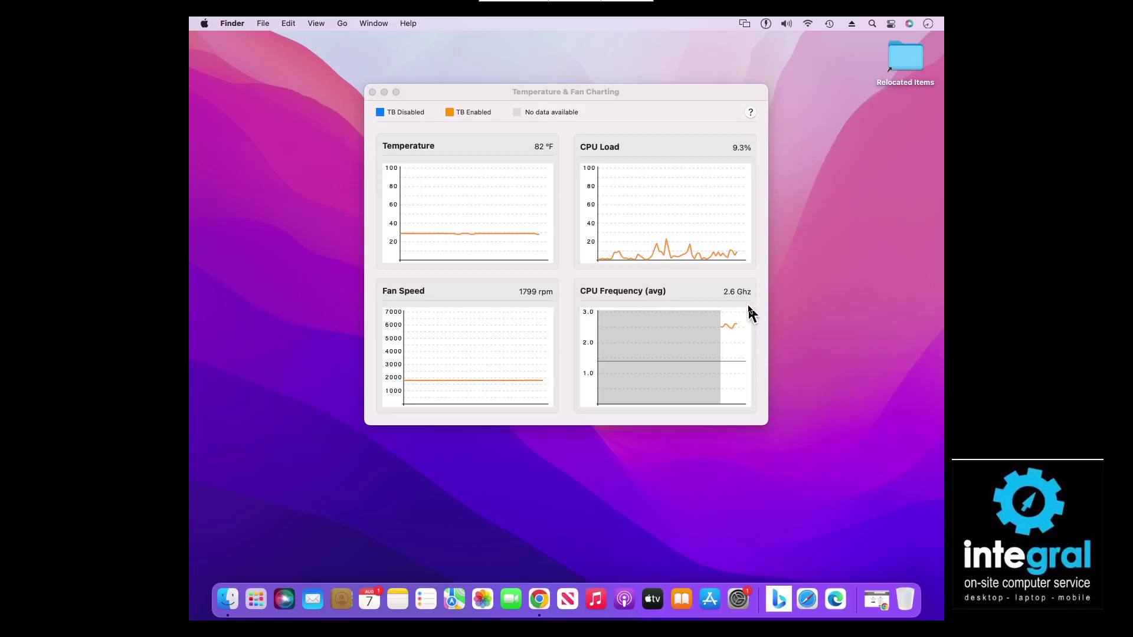
# Close the Charts window and toggle Disable TB at Launch on and back off.
pyautogui.click(372, 93)
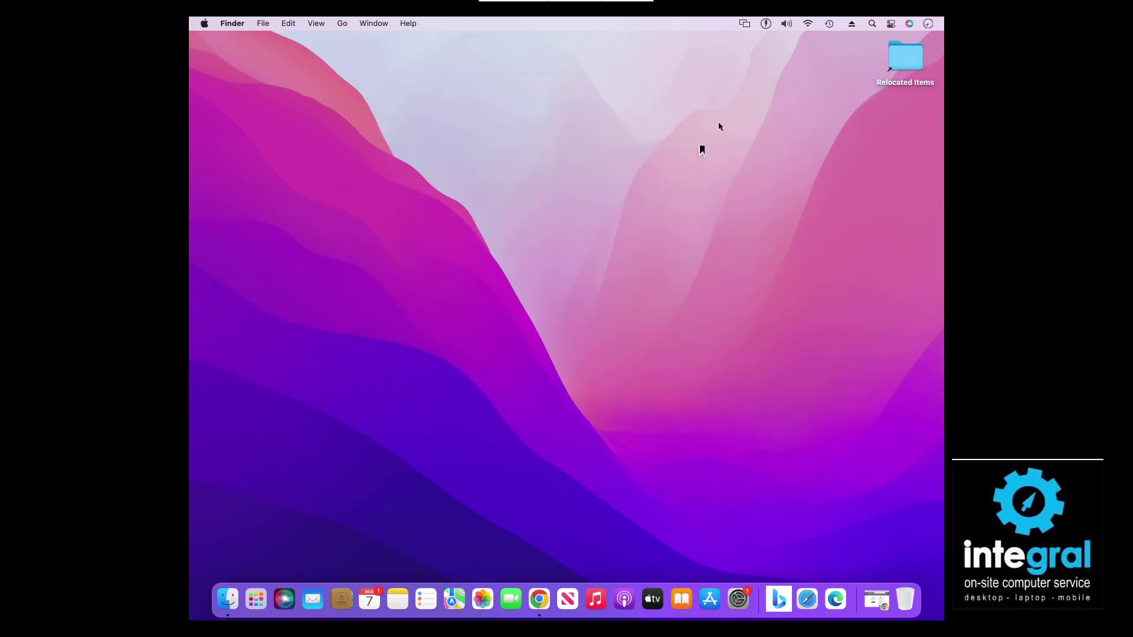
pyautogui.click(765, 24)
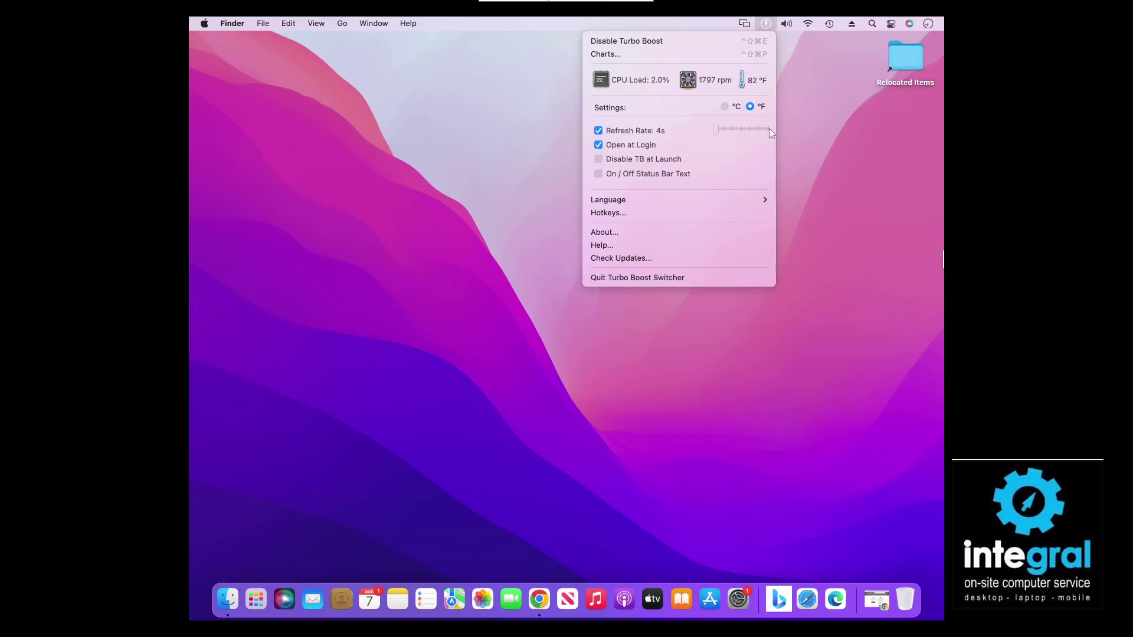
pyautogui.click(600, 160)
pyautogui.click(599, 160)
# Toggle On/Off Status Bar Text on and off again, then view the Hotkeys settings.
pyautogui.click(602, 173)
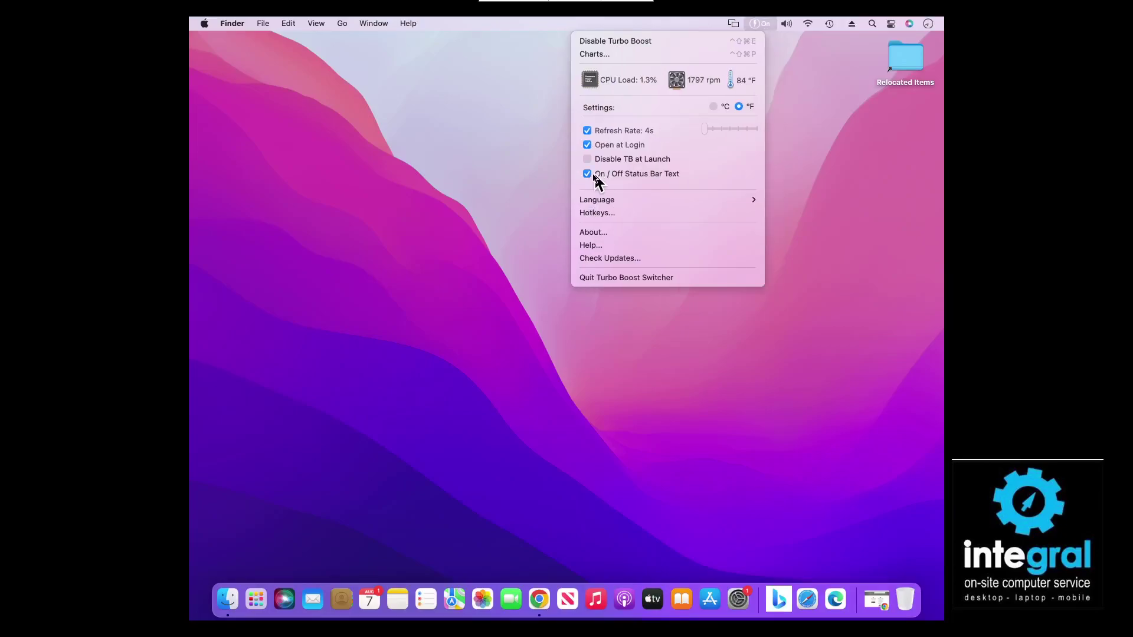
pyautogui.click(588, 175)
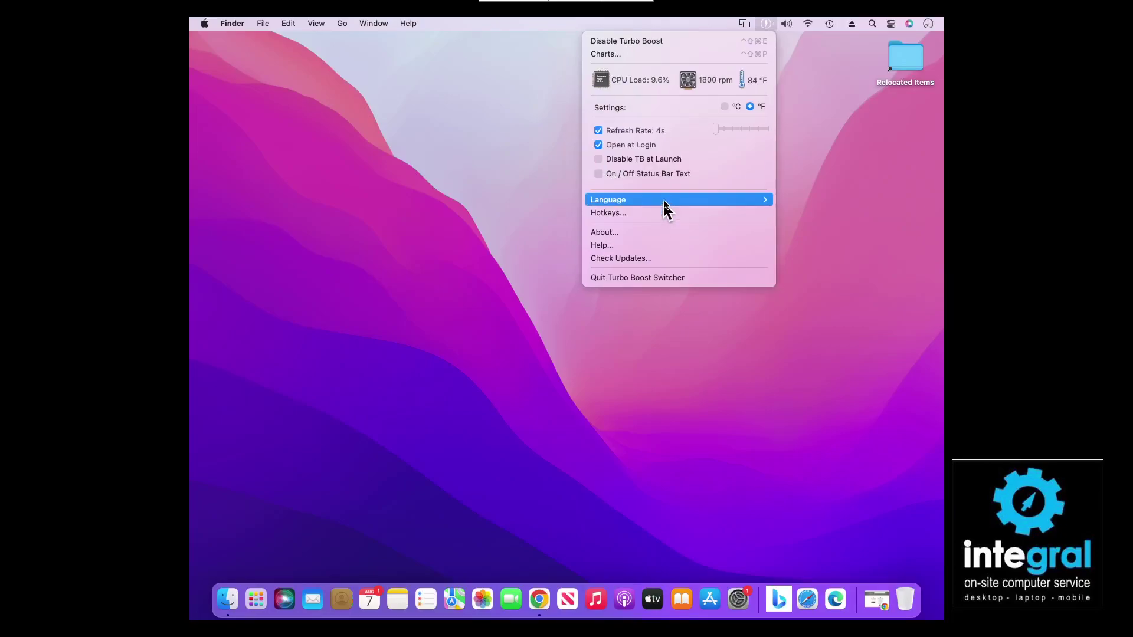
pyautogui.moveTo(667, 203)
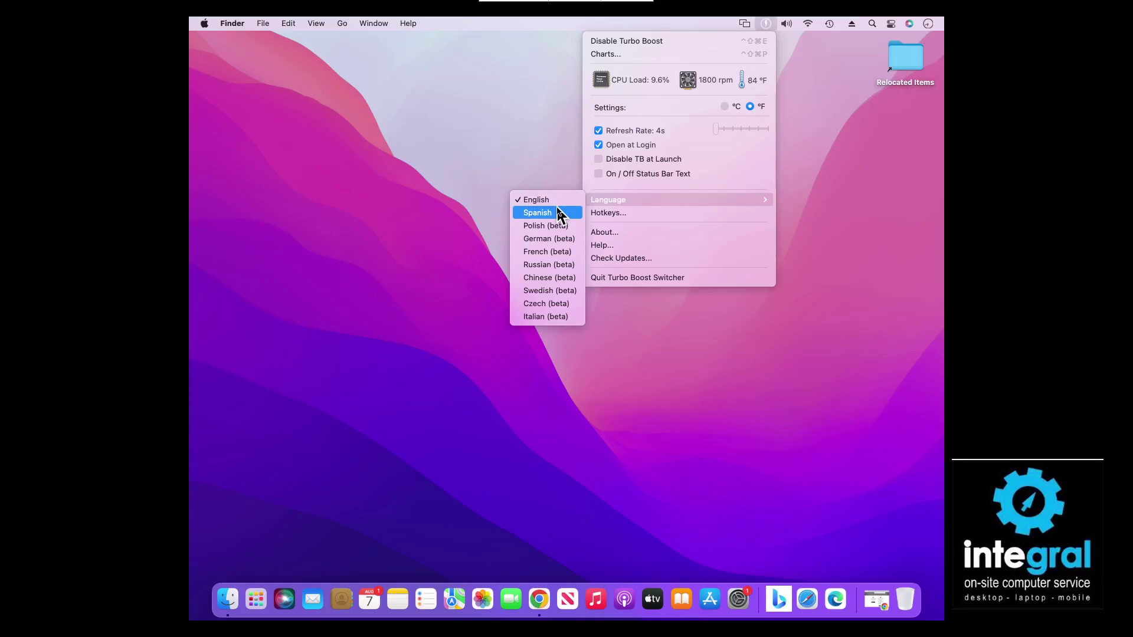
pyautogui.click(618, 213)
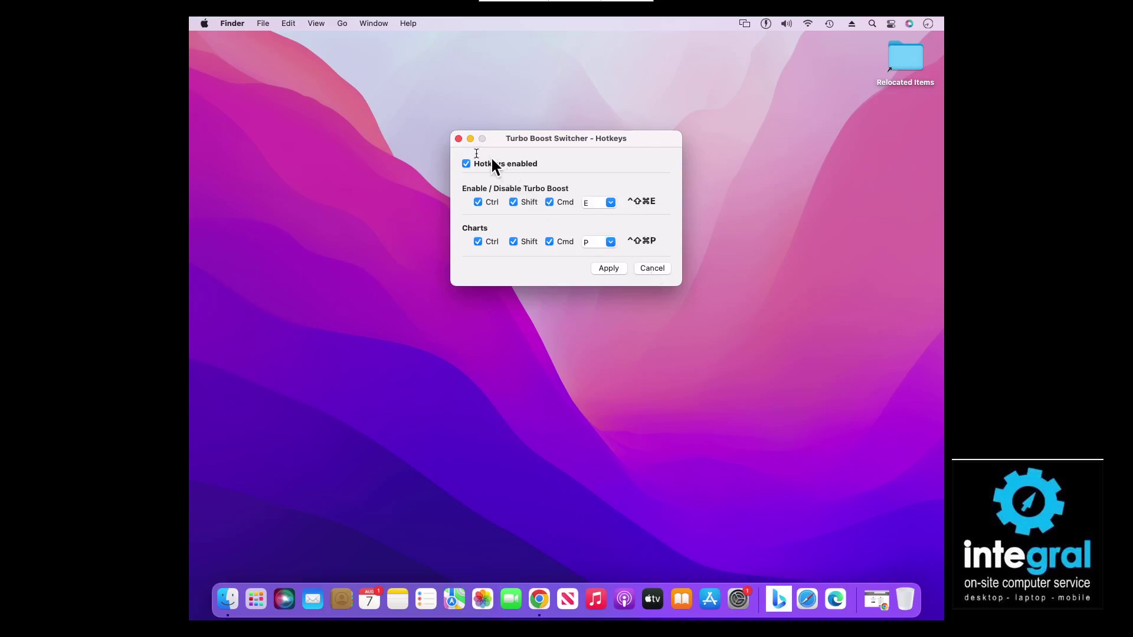
# Close the Hotkeys window unchanged and bring back the Turbo Boost Switcher menu.
pyautogui.click(459, 138)
pyautogui.click(765, 24)
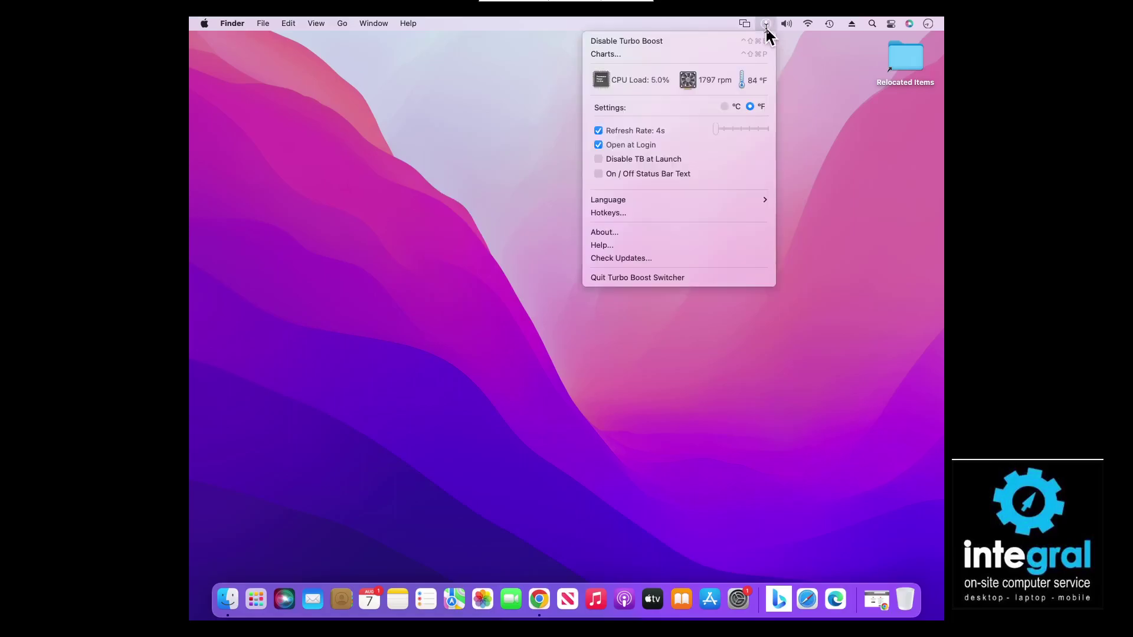
# Check for updates, uncheck Check on Startup, and close the up-to-date result.
pyautogui.click(671, 261)
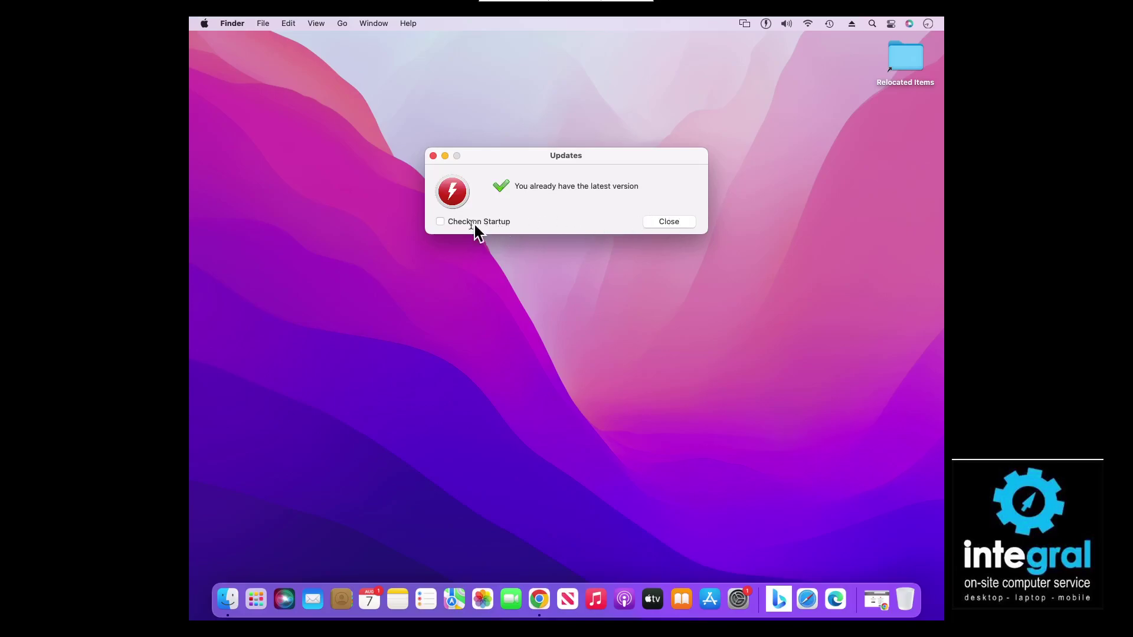
pyautogui.click(441, 222)
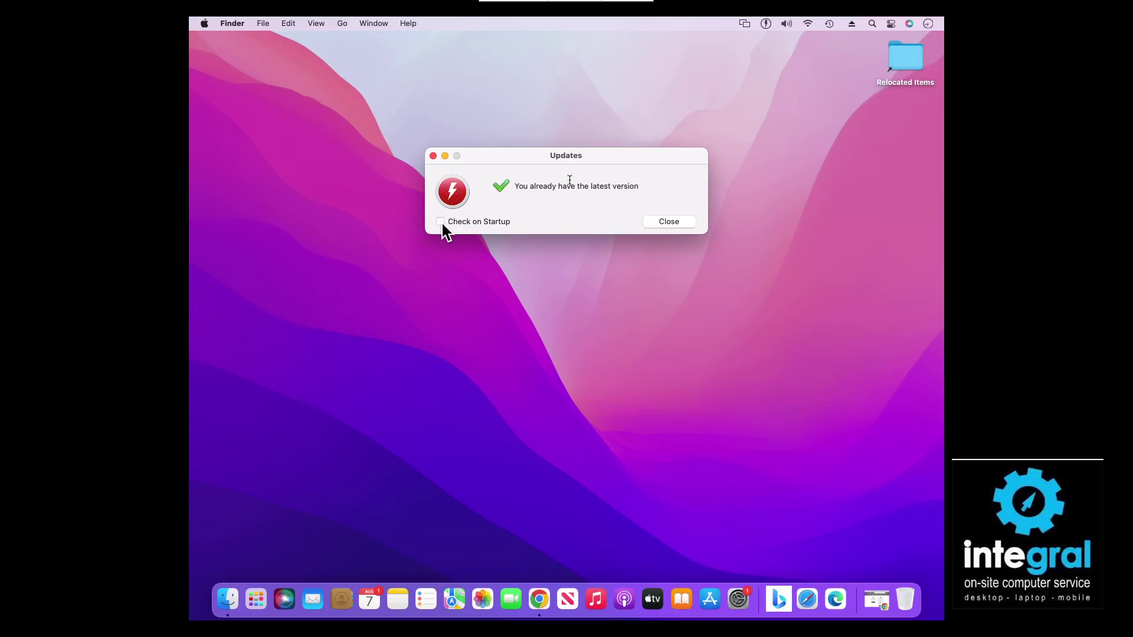
pyautogui.click(679, 228)
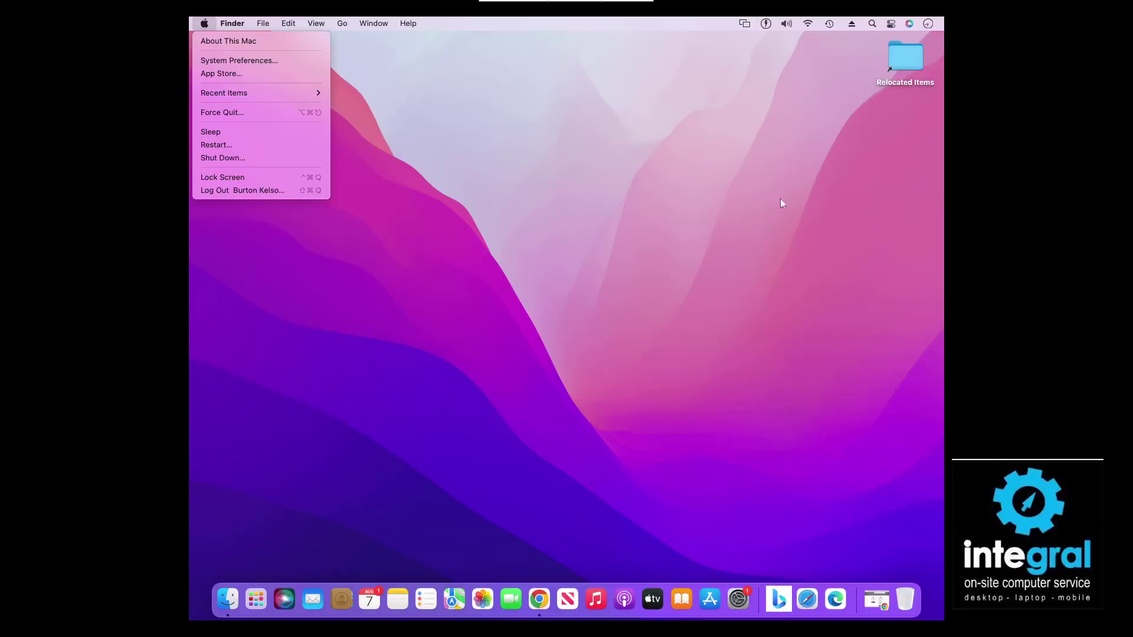
# In About This Mac, view Support, then Storage showing 428.83 GB free of 499.76 GB.
pyautogui.click(232, 41)
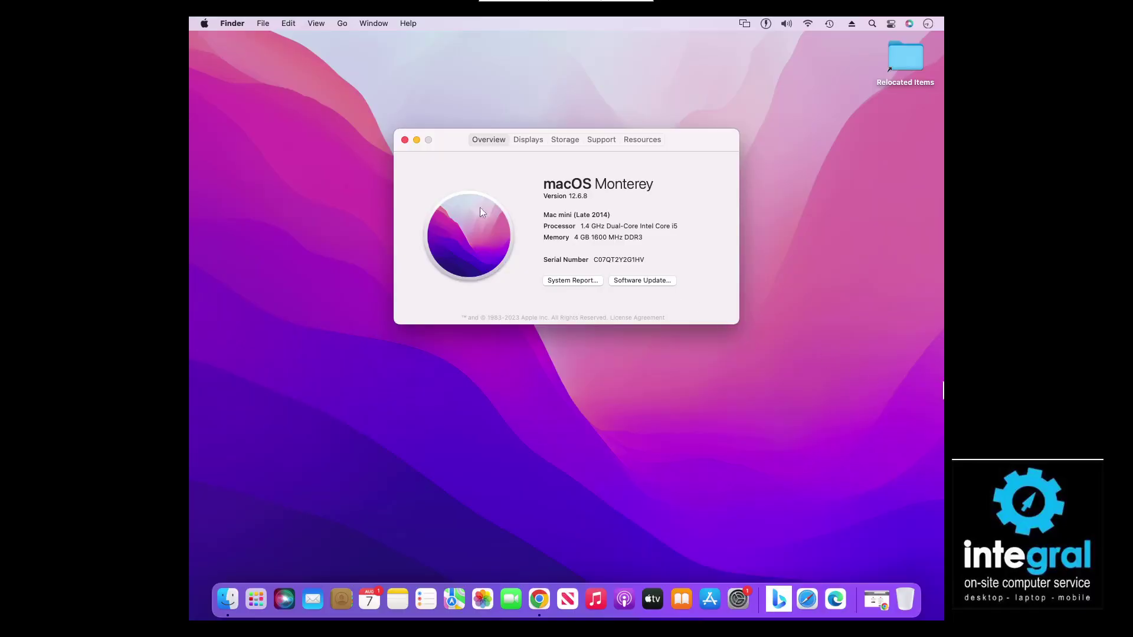
pyautogui.click(609, 142)
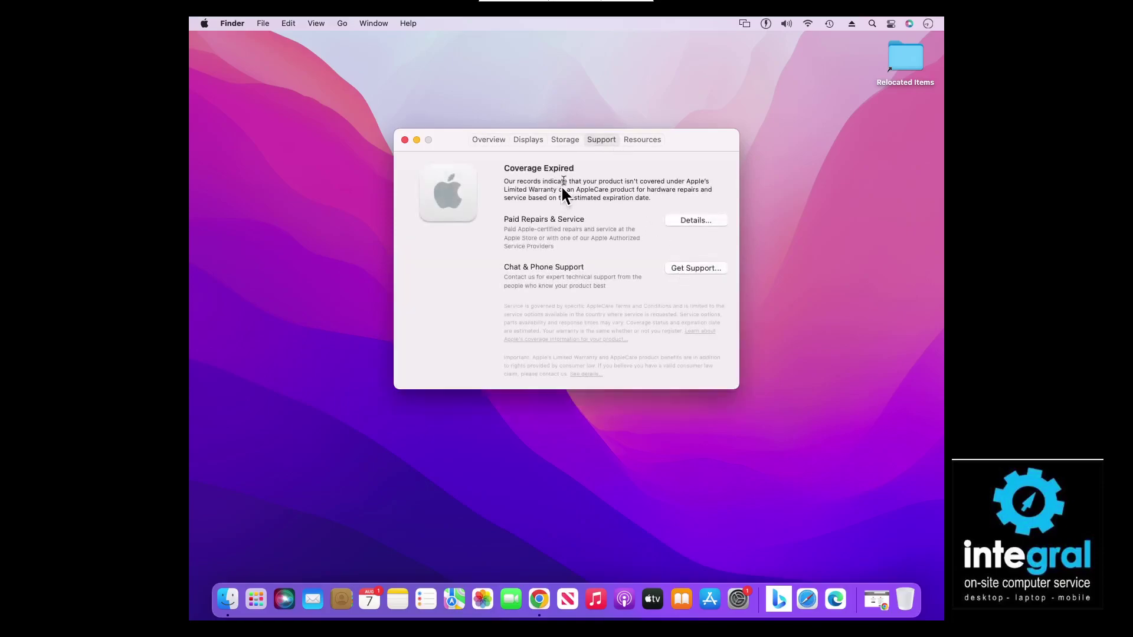
pyautogui.click(576, 141)
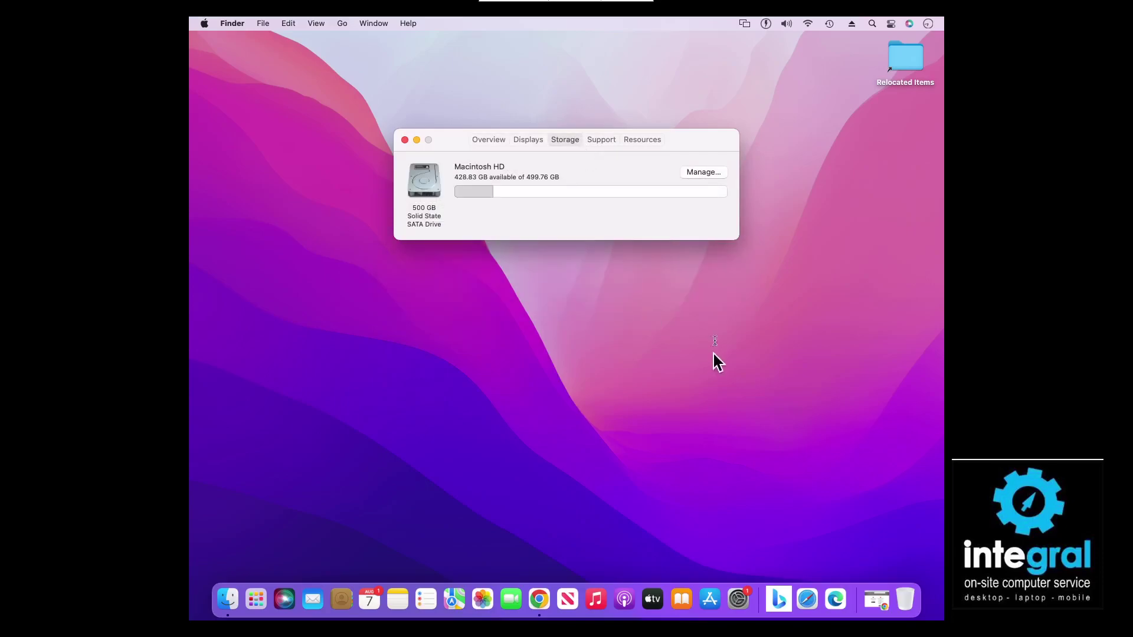
pyautogui.moveTo(609, 192)
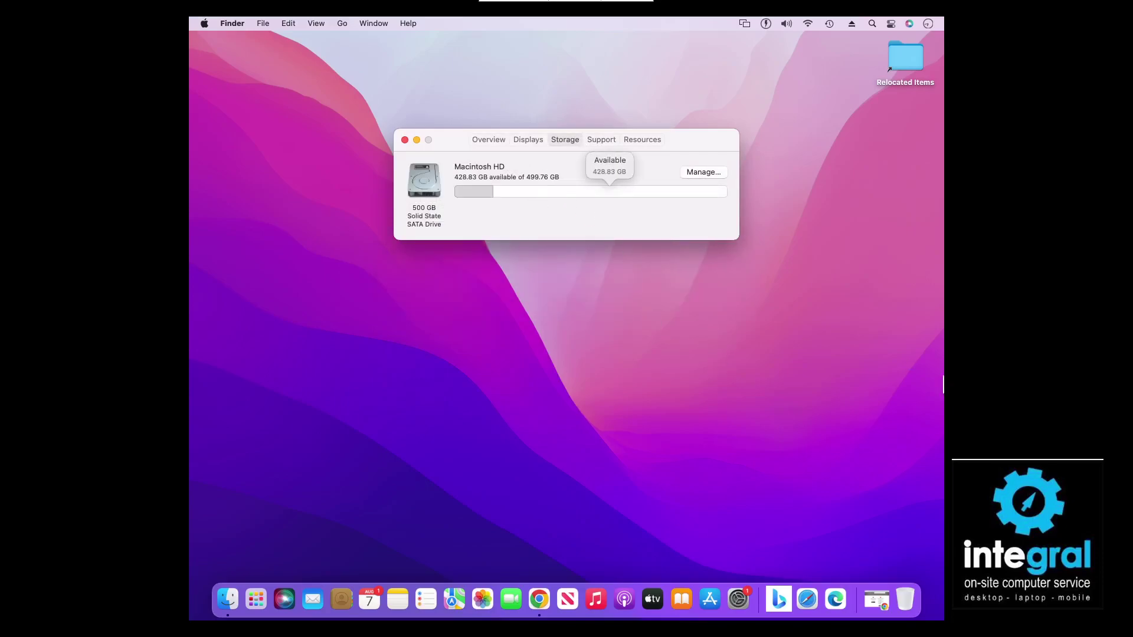
# Open Storage Management for Macintosh HD, then close it.
pyautogui.click(700, 171)
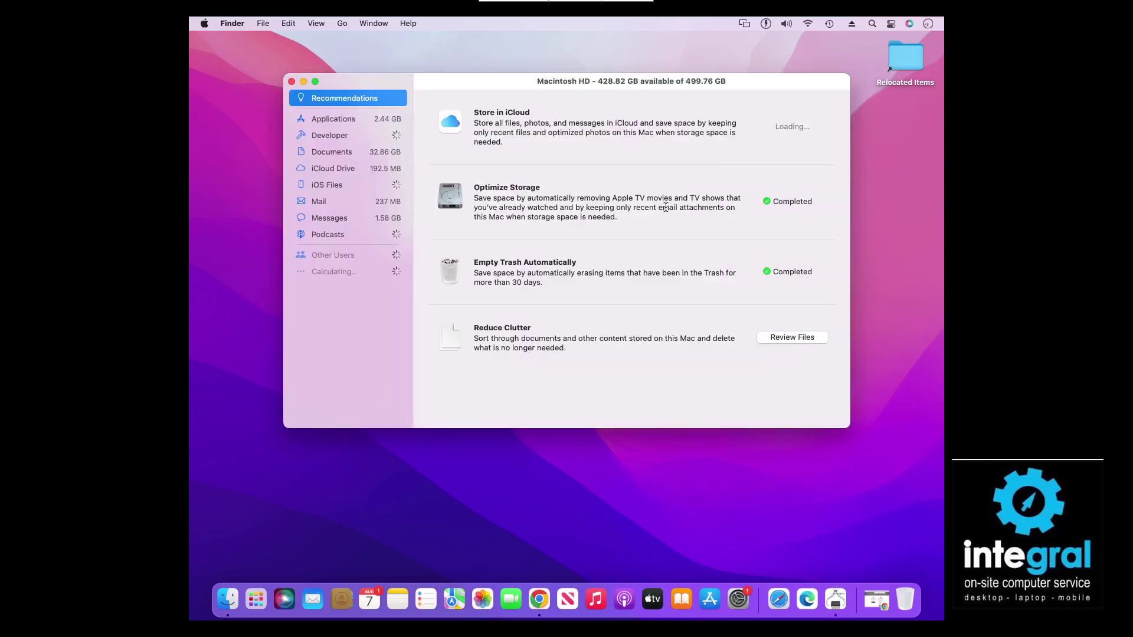
pyautogui.click(290, 81)
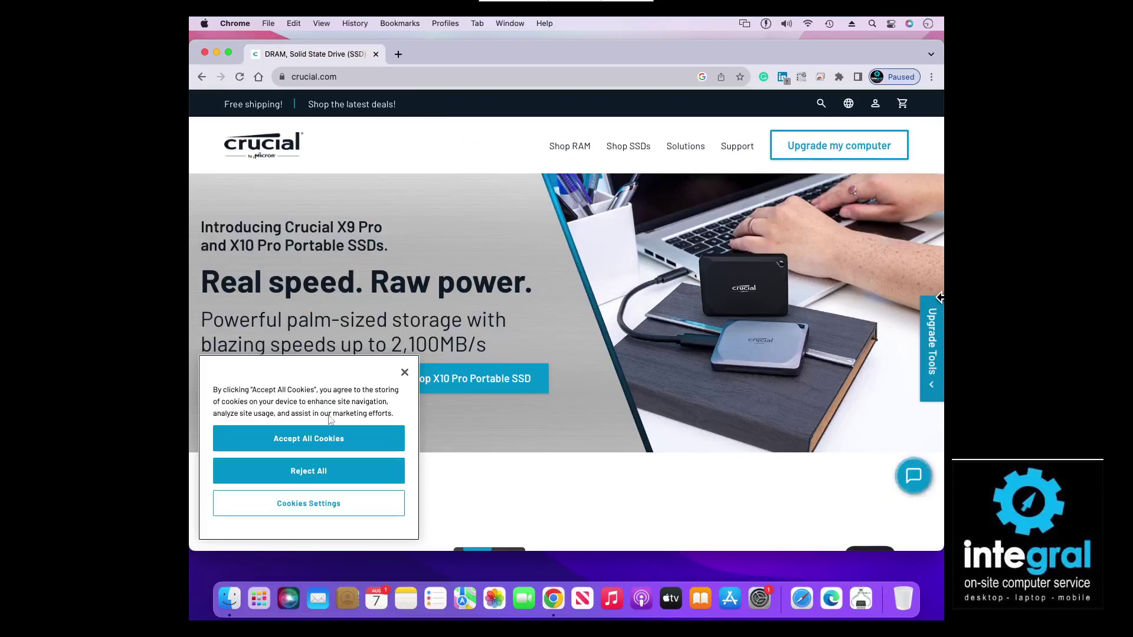
# Accept all cookies on crucial.com and scroll to the Shop by category section.
pyautogui.click(320, 441)
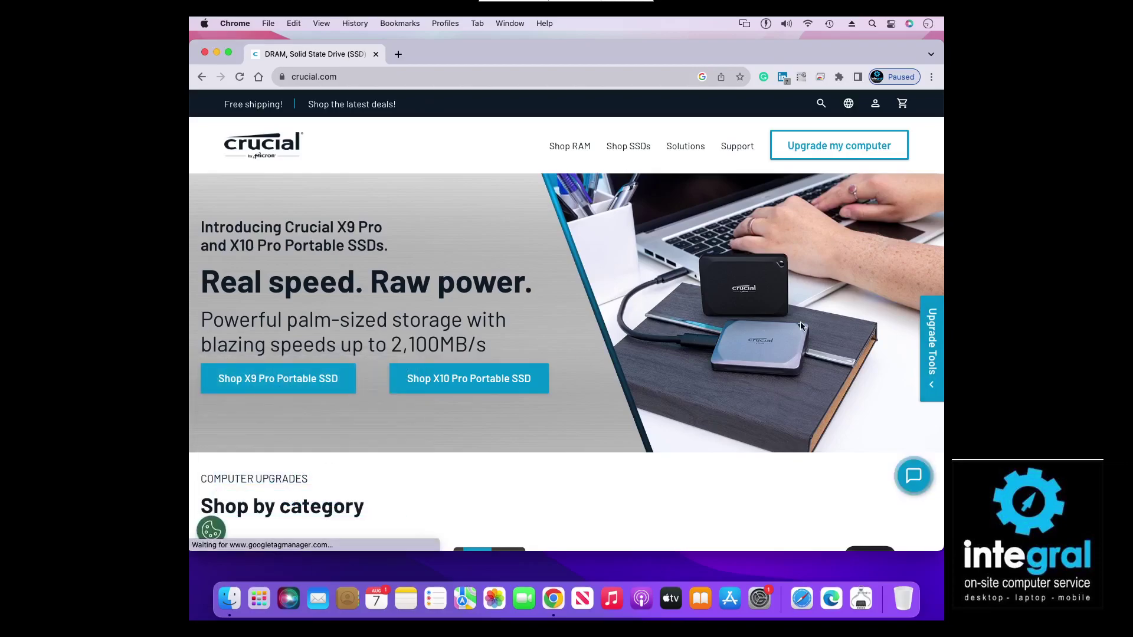
pyautogui.scroll(-3, 505, 309)
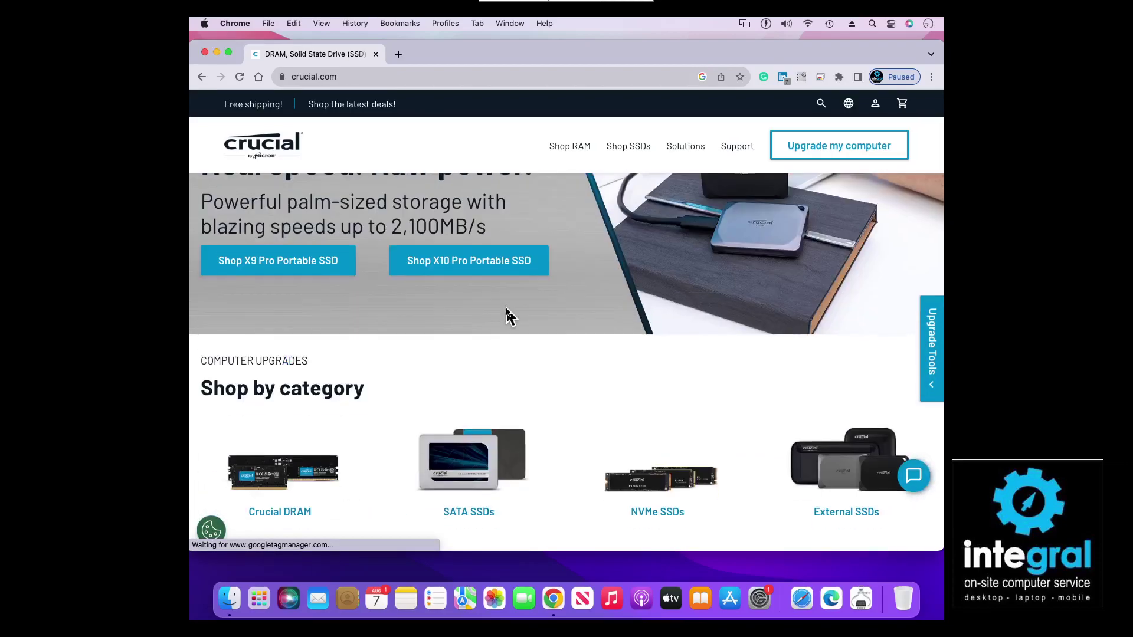
pyautogui.scroll(-2, 505, 306)
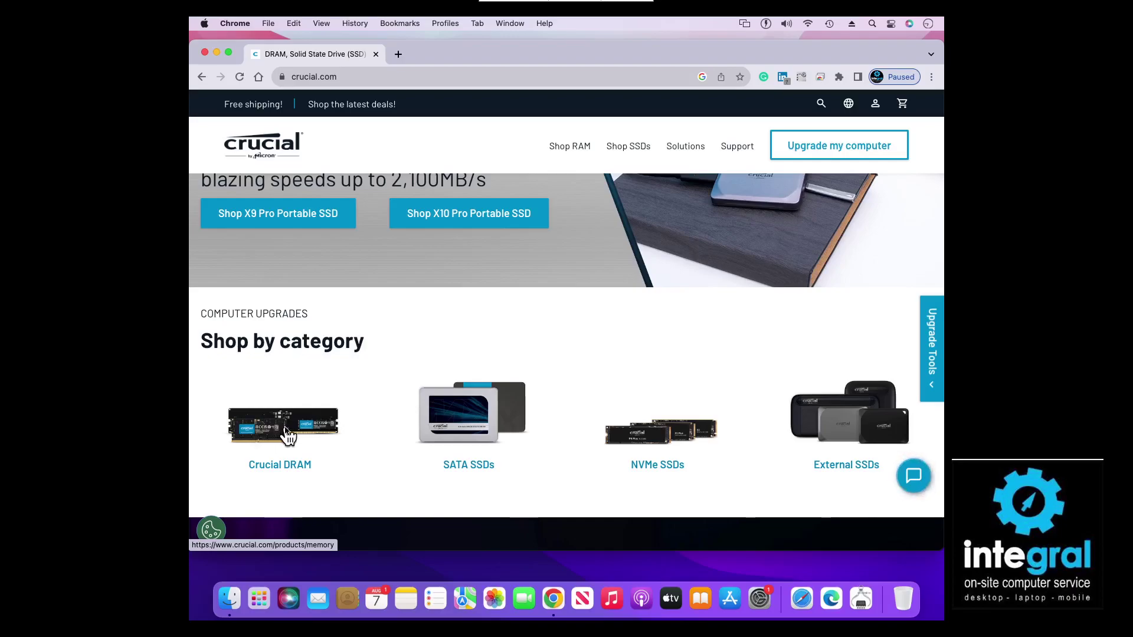
pyautogui.scroll(-3, 491, 434)
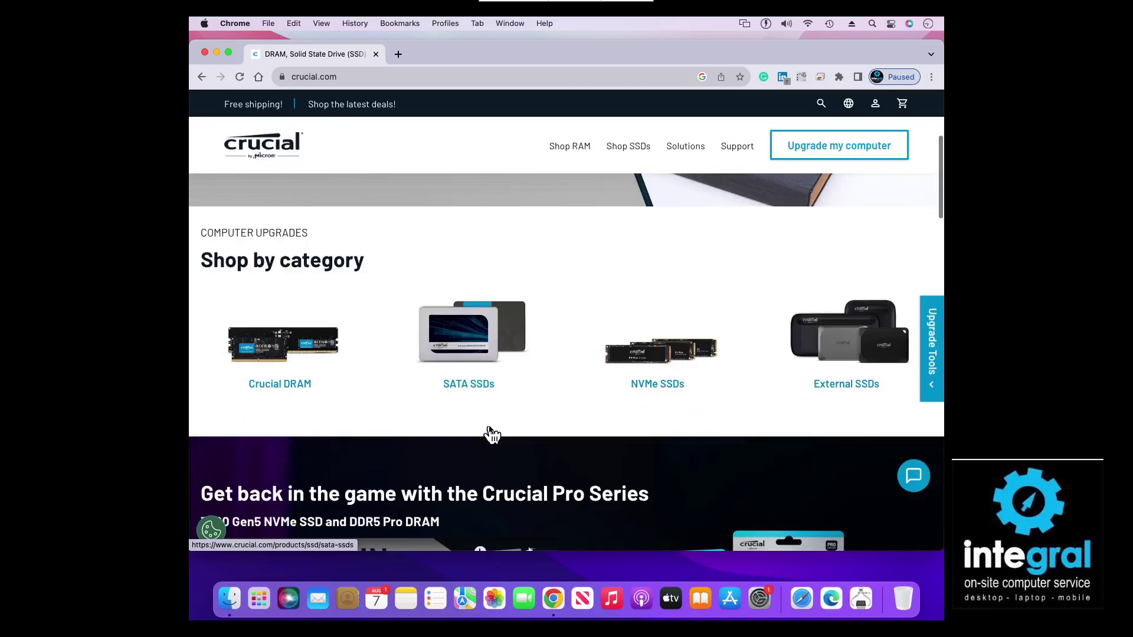
pyautogui.scroll(-3, 491, 433)
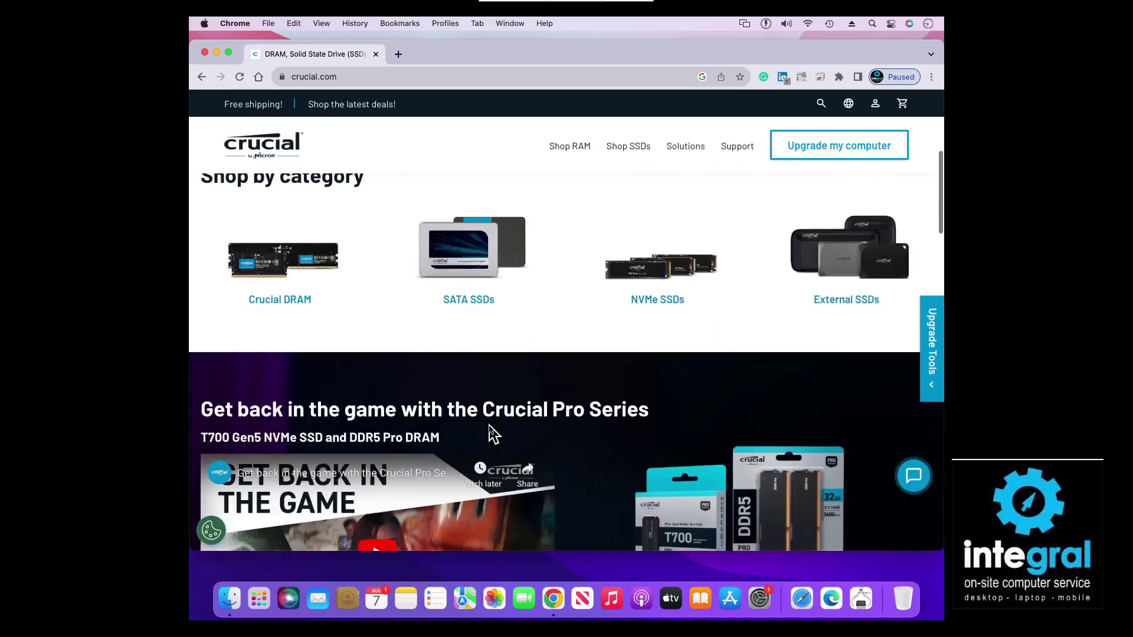
pyautogui.scroll(4, 493, 435)
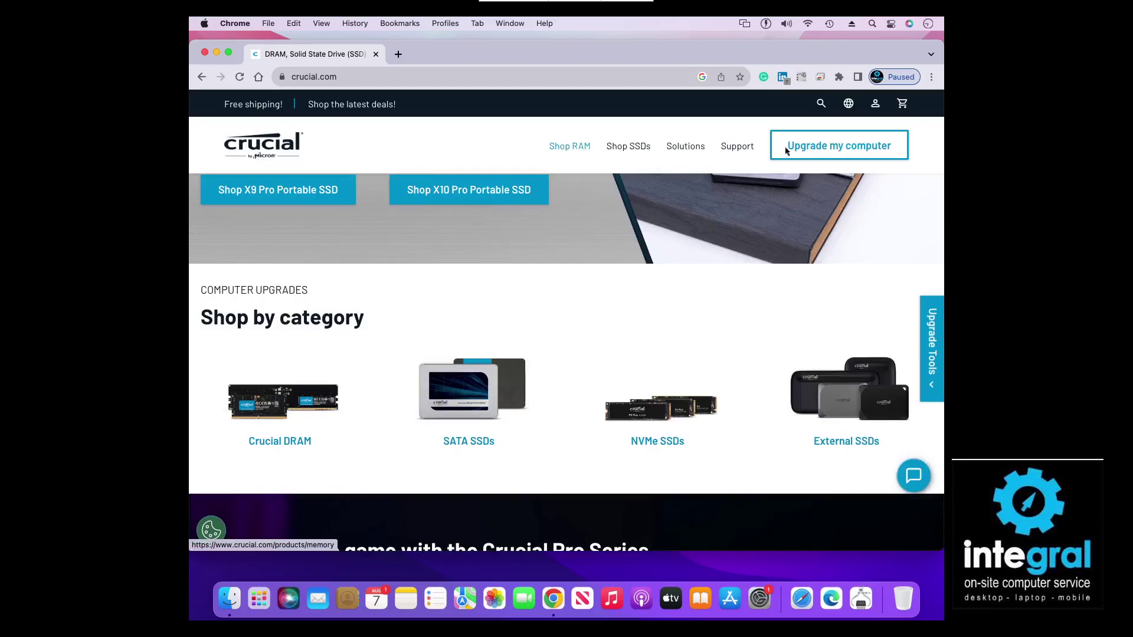
# In Crucial's Upgrade Finder, search manufacturers for 'app', pick Apple, and scroll to product lines.
pyautogui.click(813, 152)
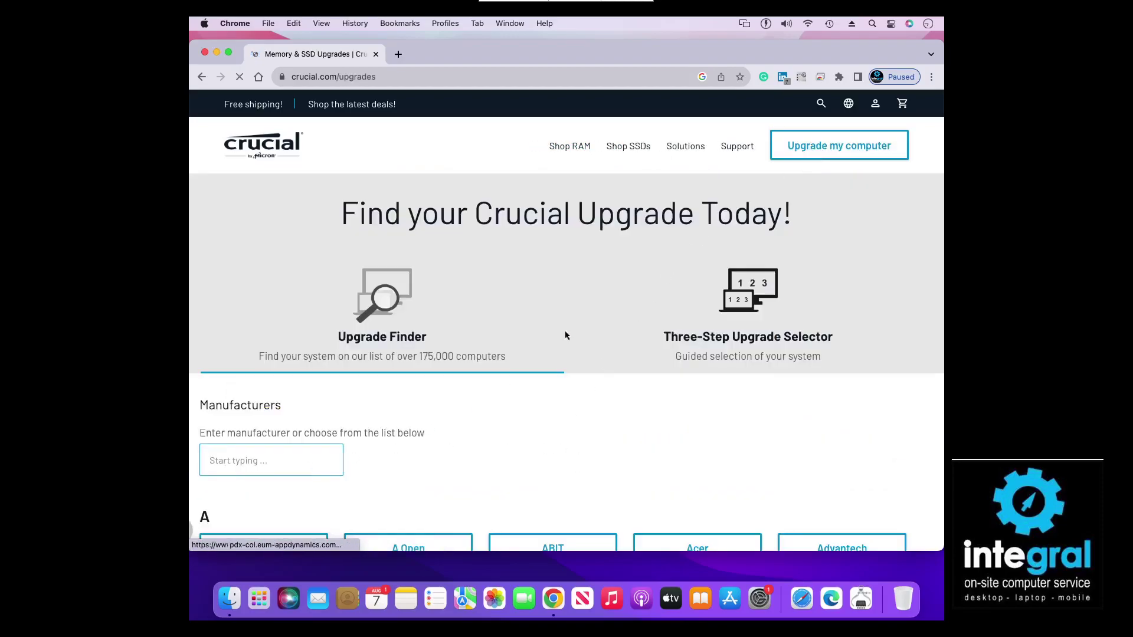
pyautogui.scroll(-3, 378, 324)
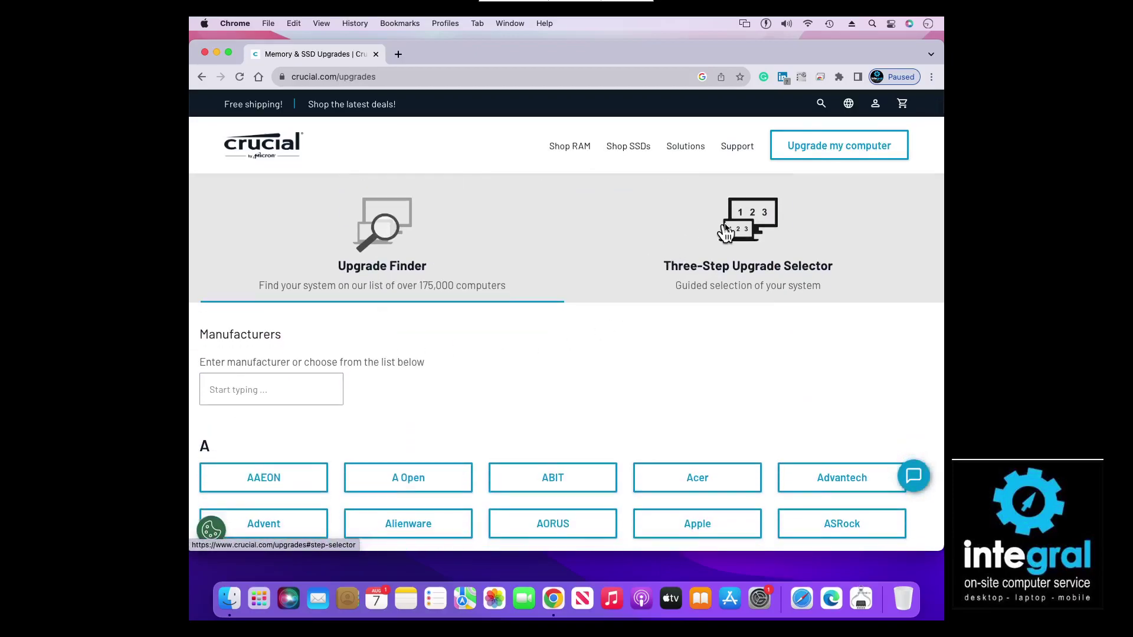
pyautogui.click(304, 390)
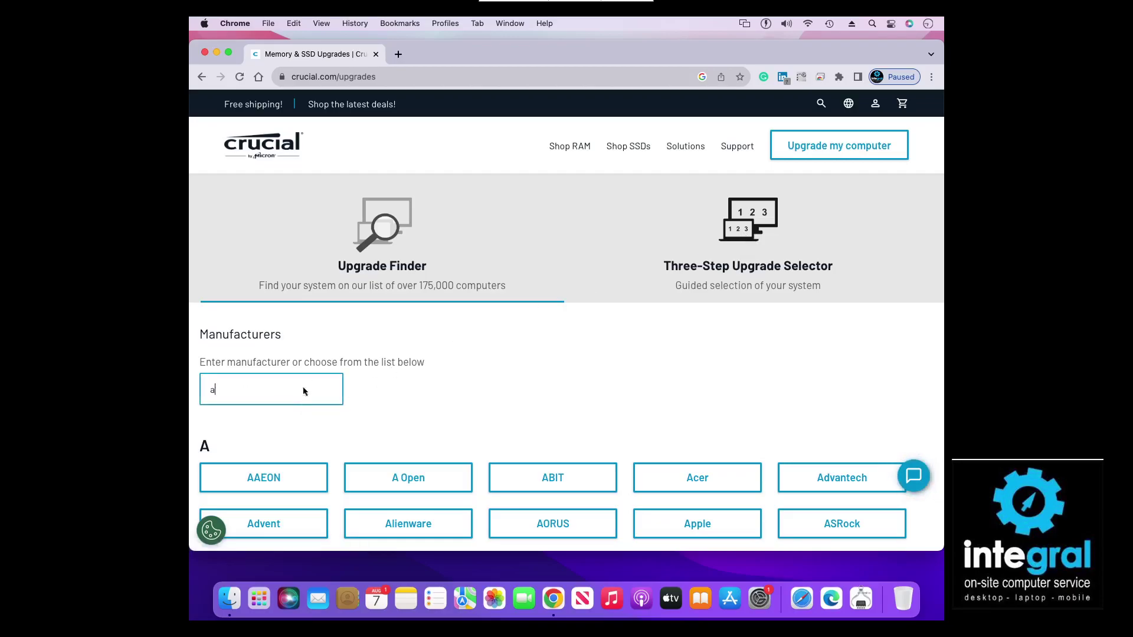
pyautogui.write('apple')
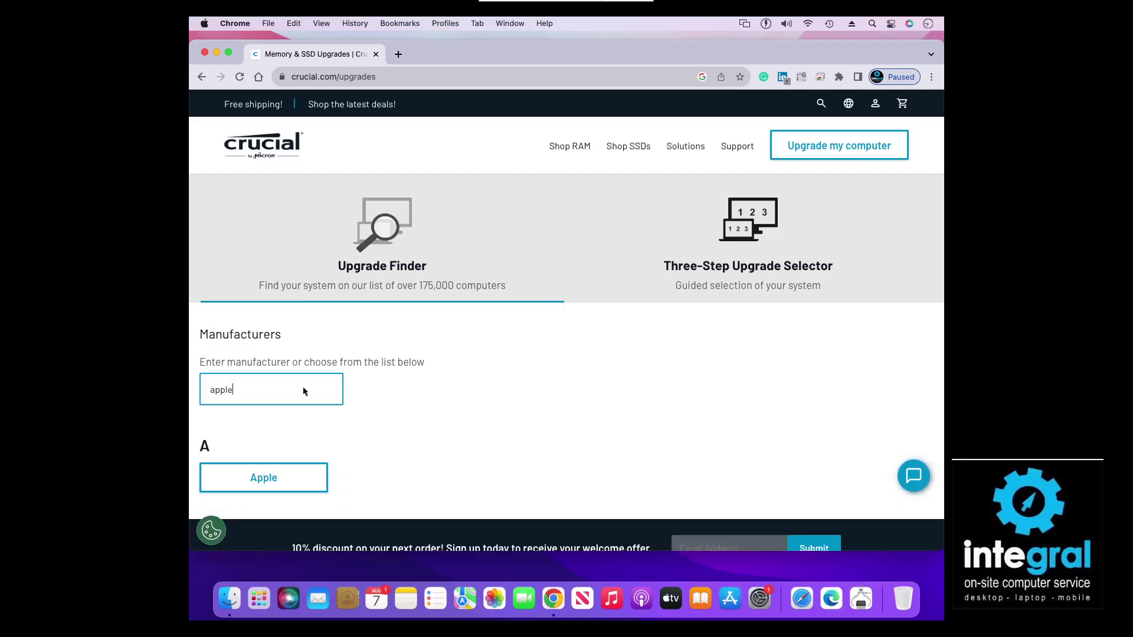
pyautogui.scroll(-2, 301, 395)
pyautogui.click(274, 412)
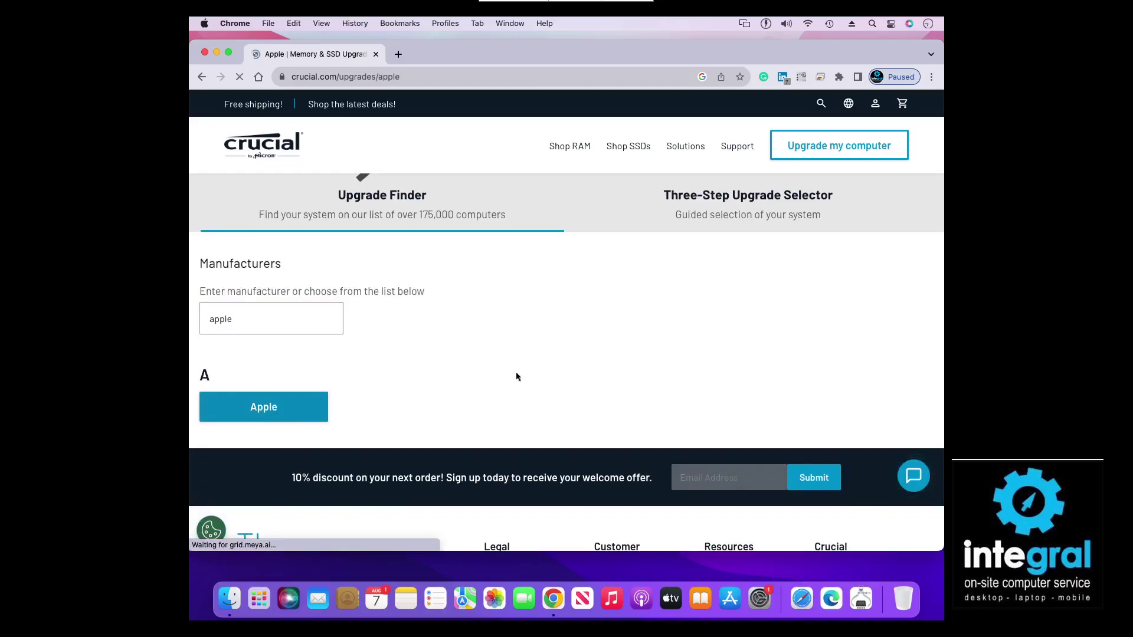
pyautogui.scroll(-1, 315, 445)
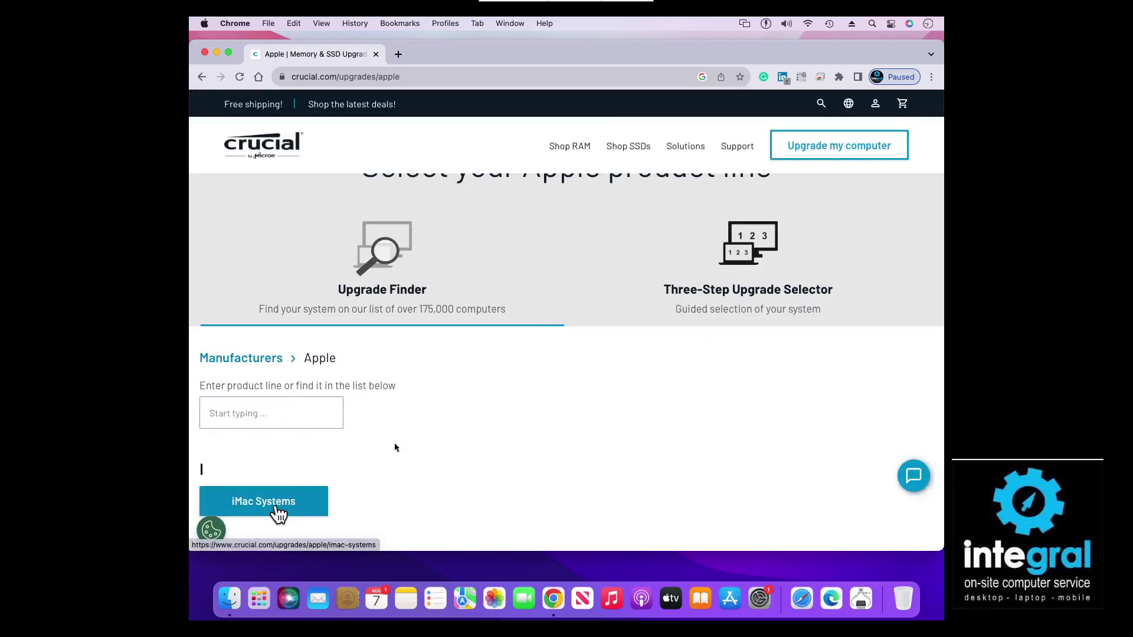
pyautogui.scroll(-5, 407, 439)
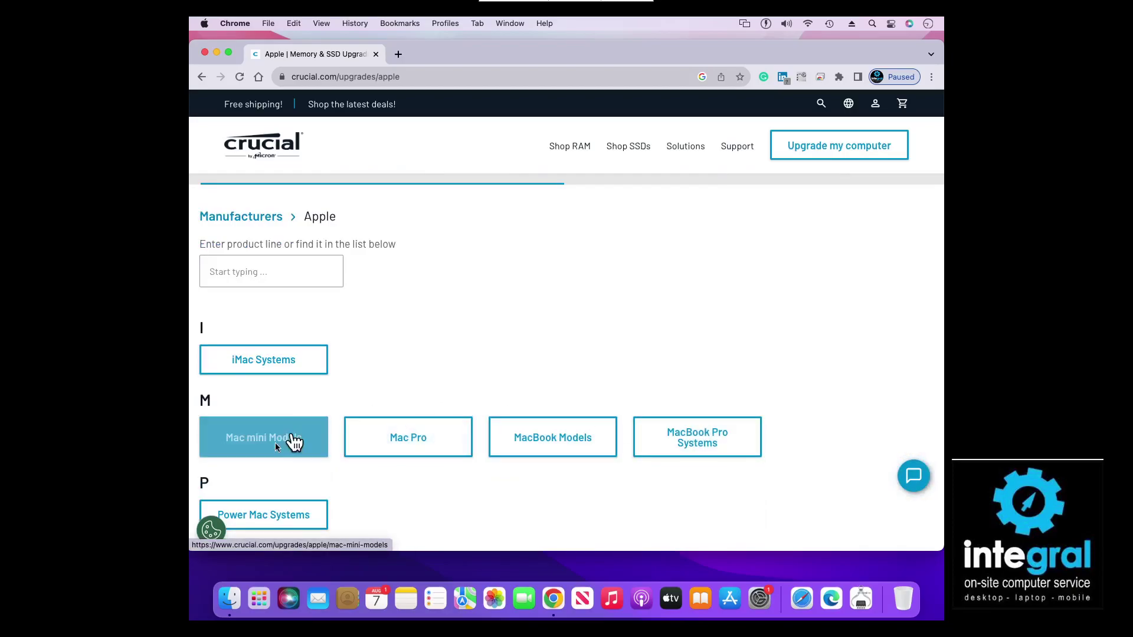
# Choose Mac mini (Intel Core i7 2.0GHz) DDR3 - Mid 2011 from the Mac mini models list.
pyautogui.click(278, 444)
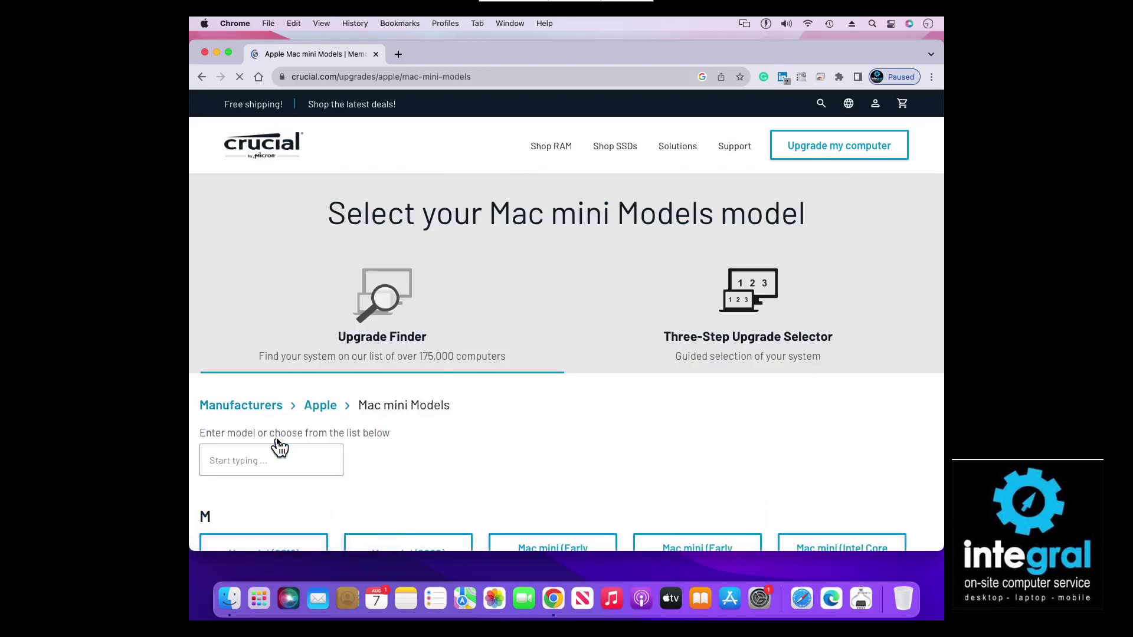
pyautogui.scroll(-3, 398, 403)
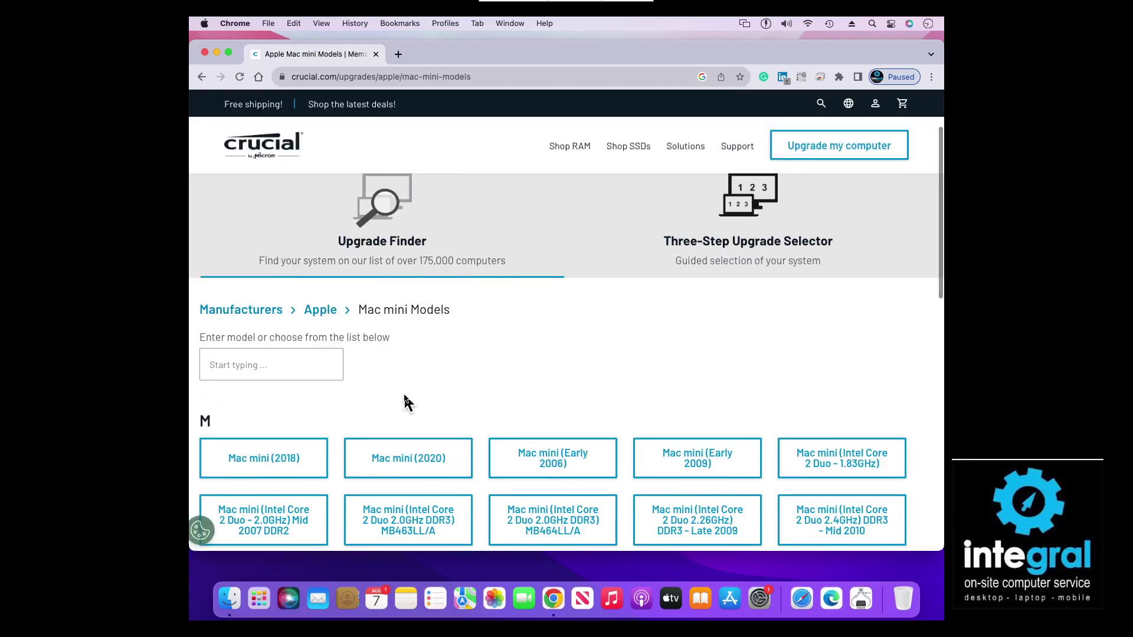
pyautogui.scroll(-2, 403, 392)
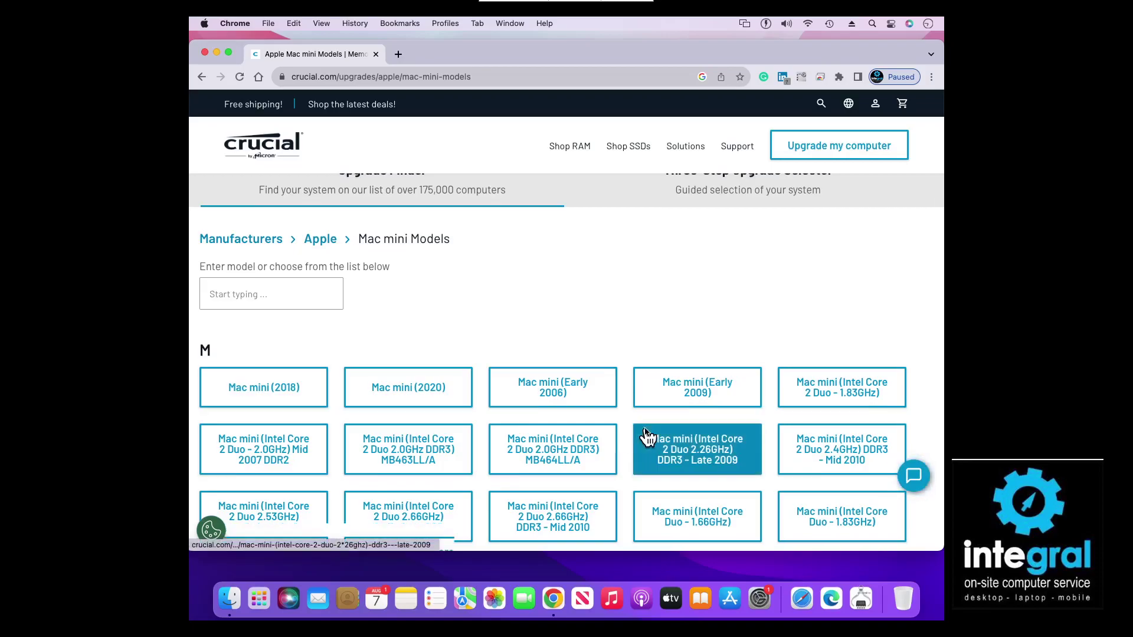
pyautogui.scroll(-2, 646, 437)
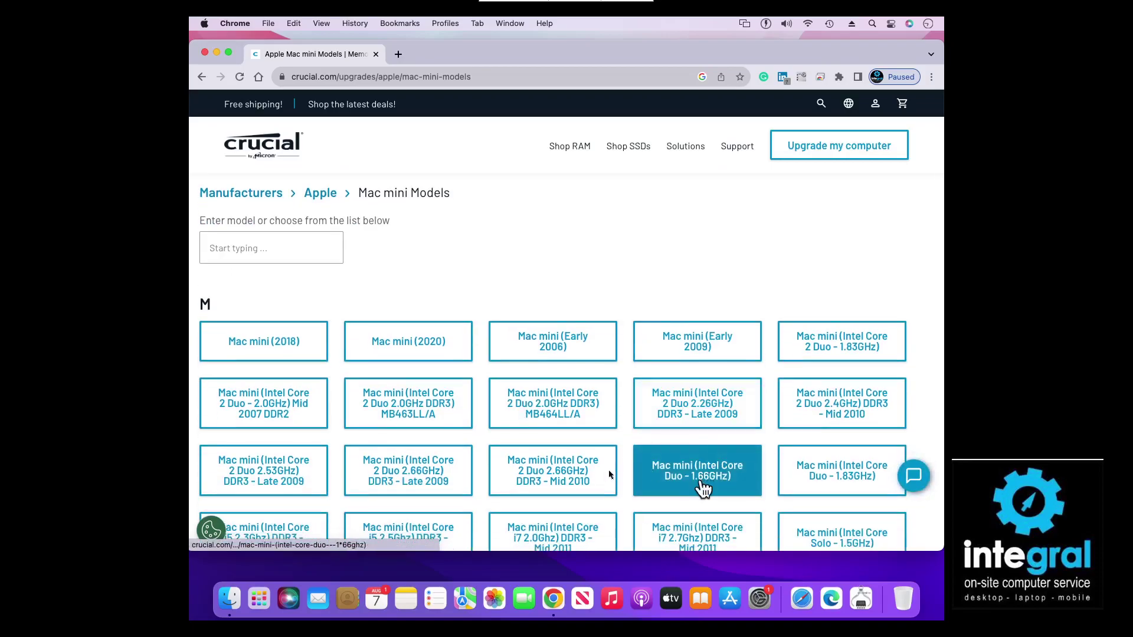
pyautogui.scroll(-3, 738, 469)
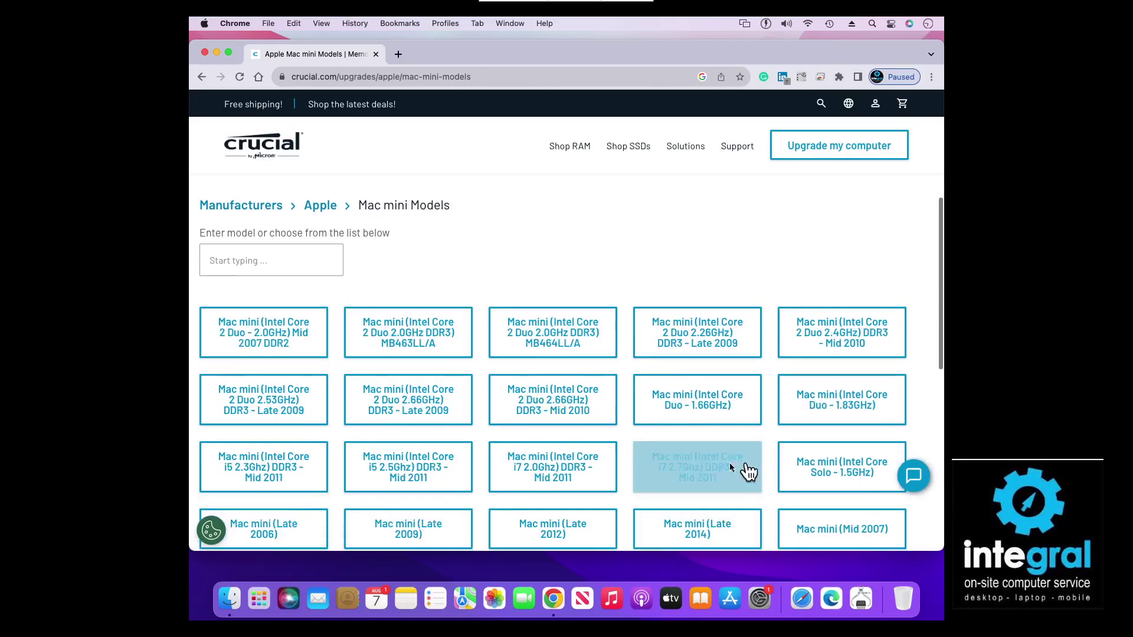
pyautogui.click(566, 478)
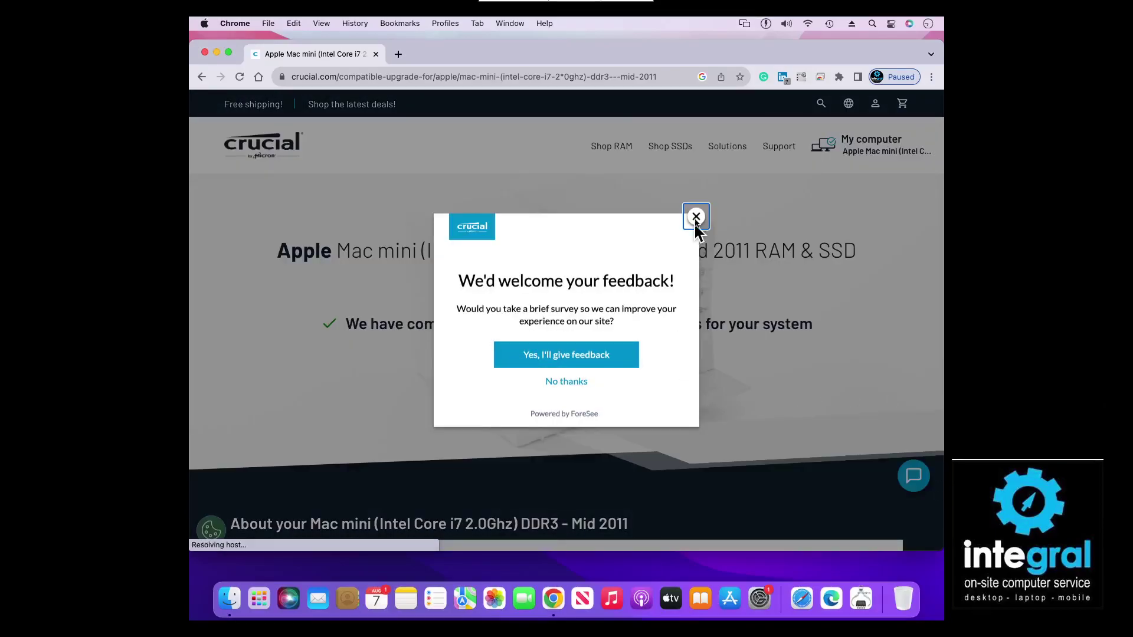
# Dismiss the feedback survey and filter all compatible upgrades to Internal SSD, topped by the MX500 4TB at $164.99.
pyautogui.click(697, 216)
pyautogui.scroll(-5, 698, 407)
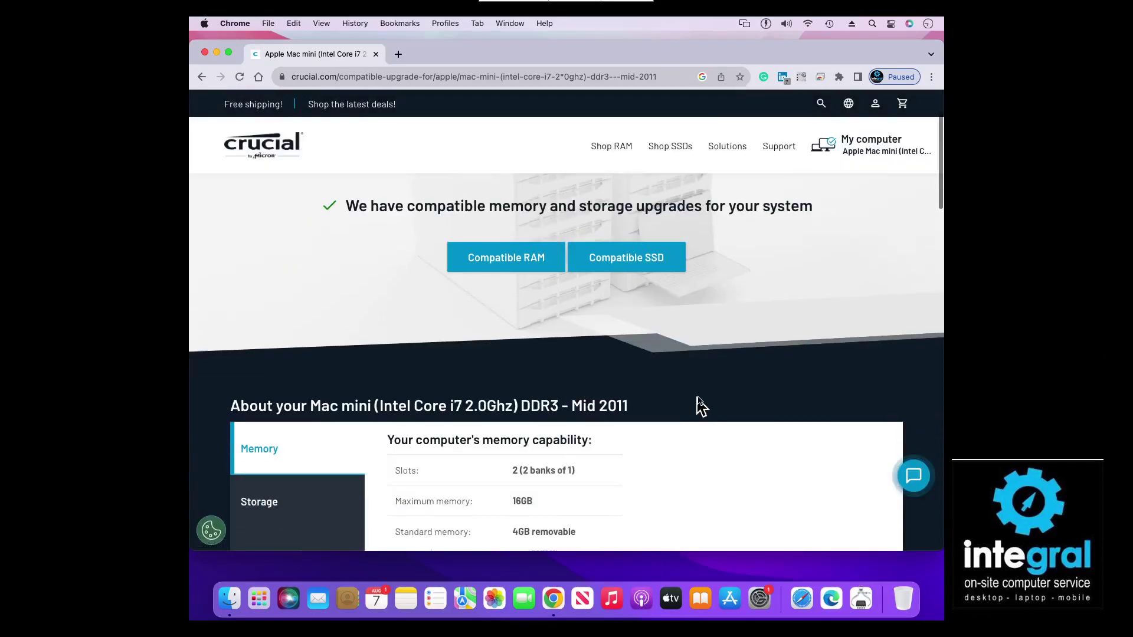
pyautogui.scroll(-5, 697, 408)
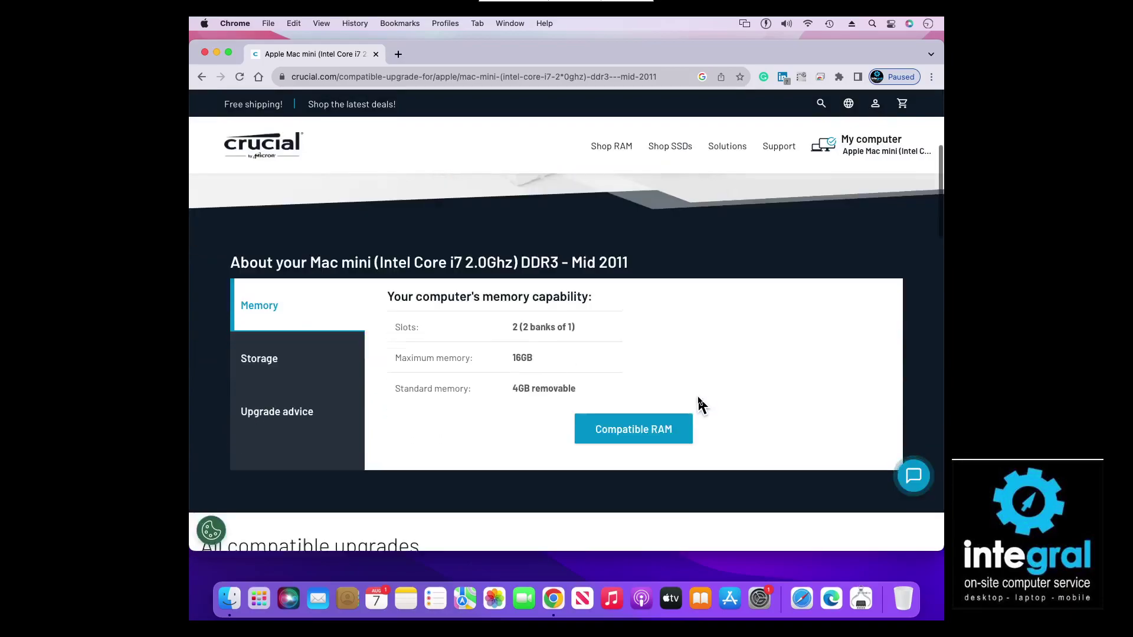
pyautogui.scroll(-4, 698, 405)
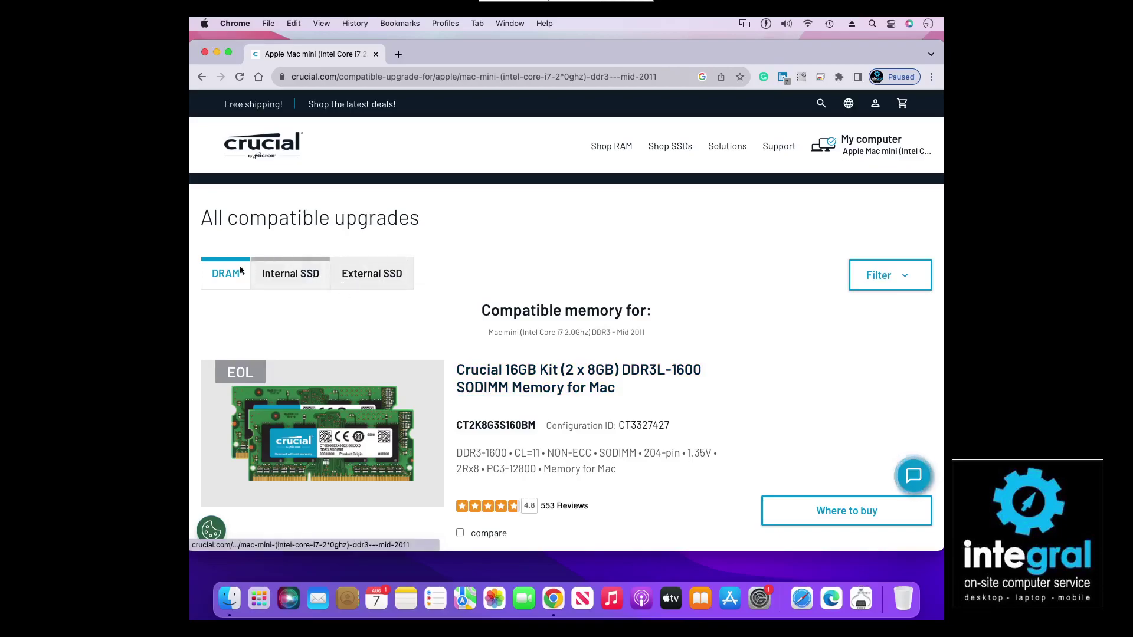
pyautogui.click(276, 284)
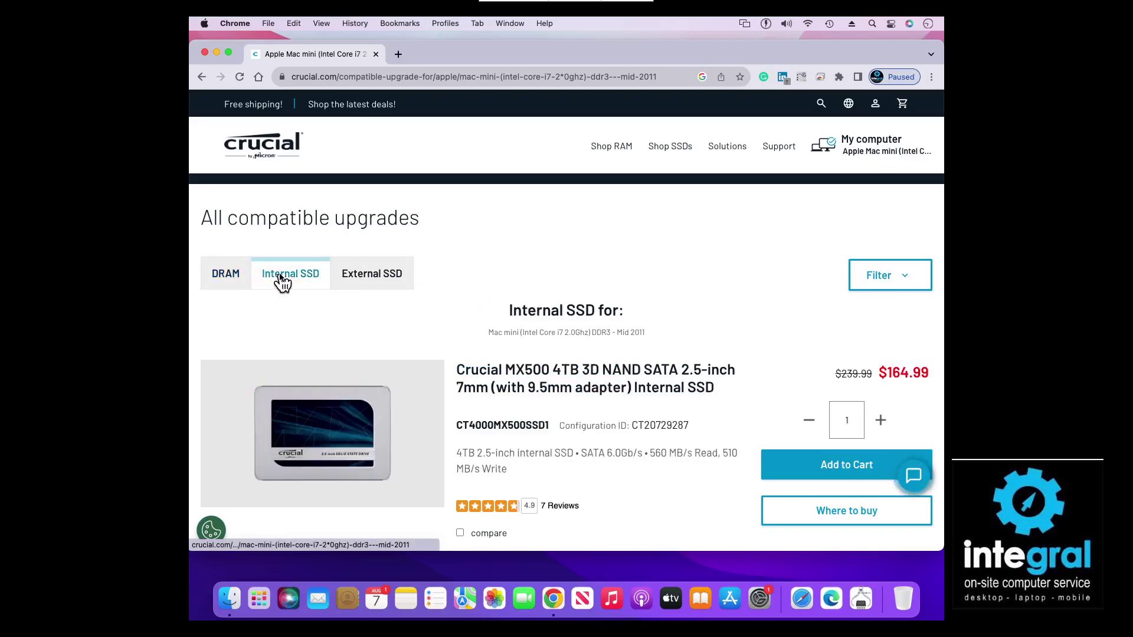